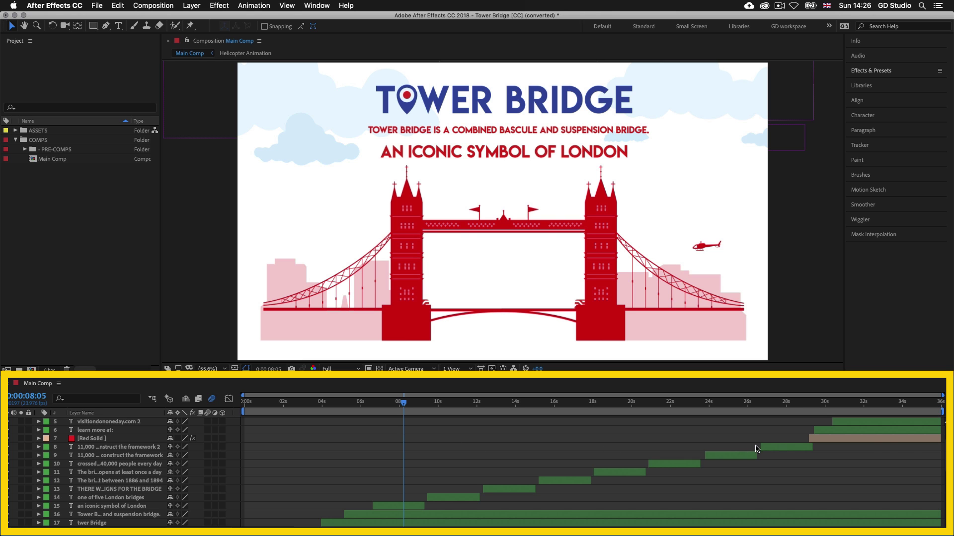
scroll(939, 453, down, 3)
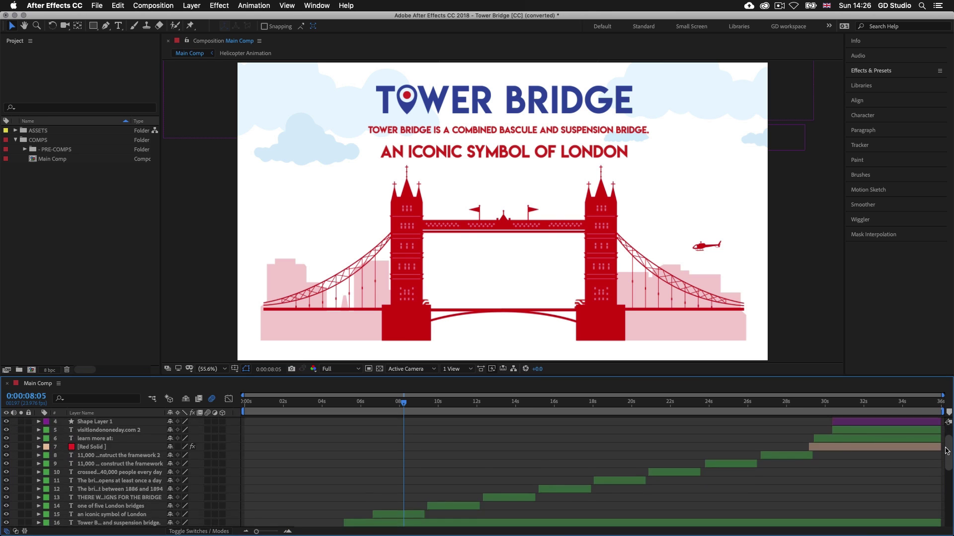
drag(946, 472, 943, 449)
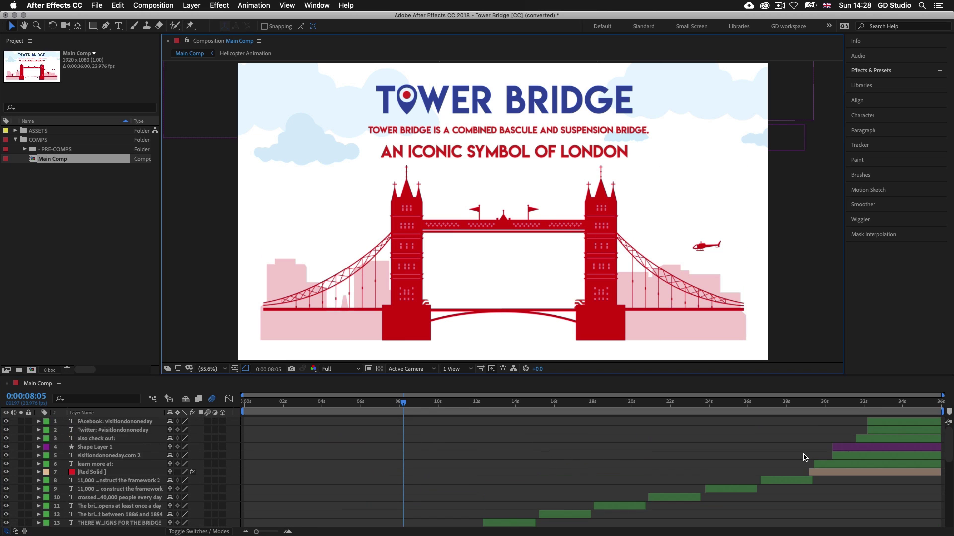
Step: Switch to Finder, locate Tower Bridge [CC].aep under S1 - INTRODUCTION, 3 - Layers and the Timeline Panel, CC, and return to After Effects
key(super+Tab)
key(super+Tab)
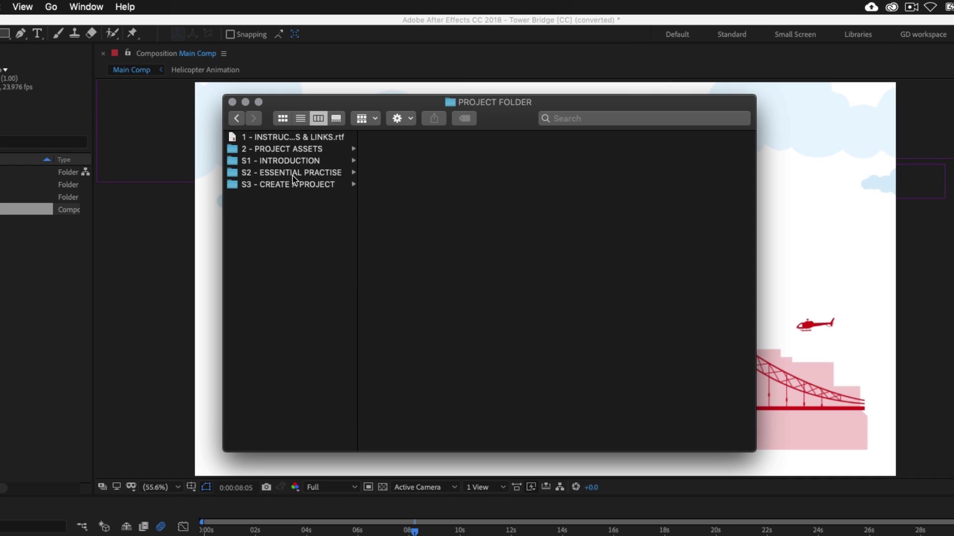
click(291, 162)
click(303, 161)
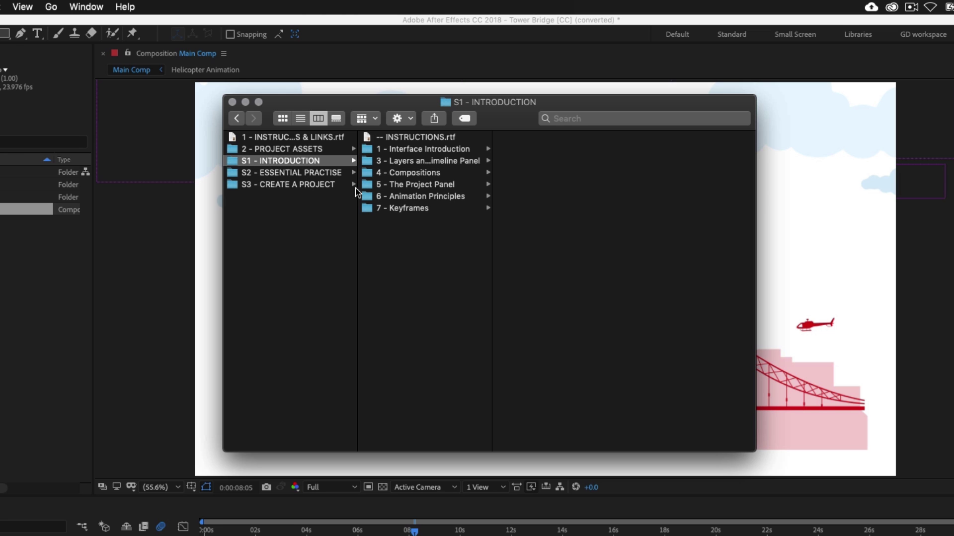
click(422, 162)
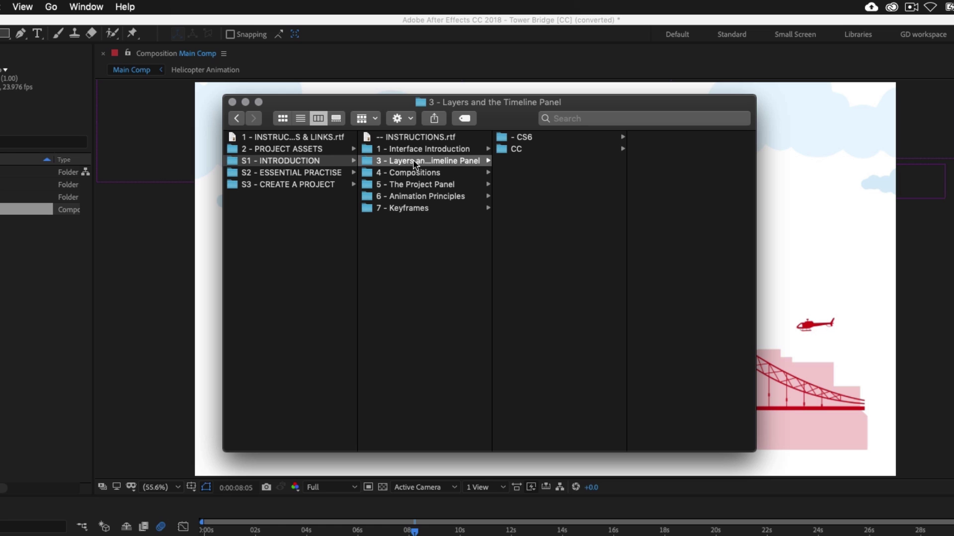
click(544, 148)
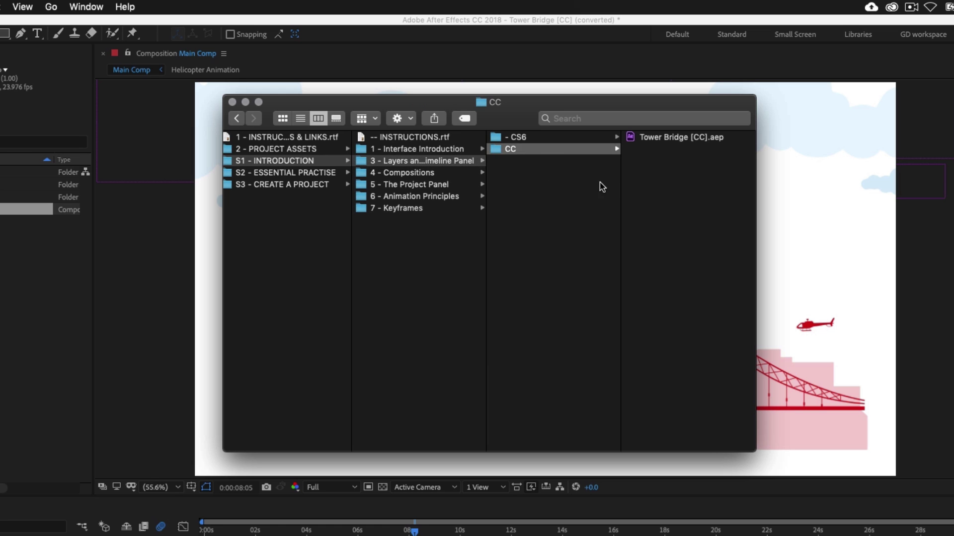
click(663, 144)
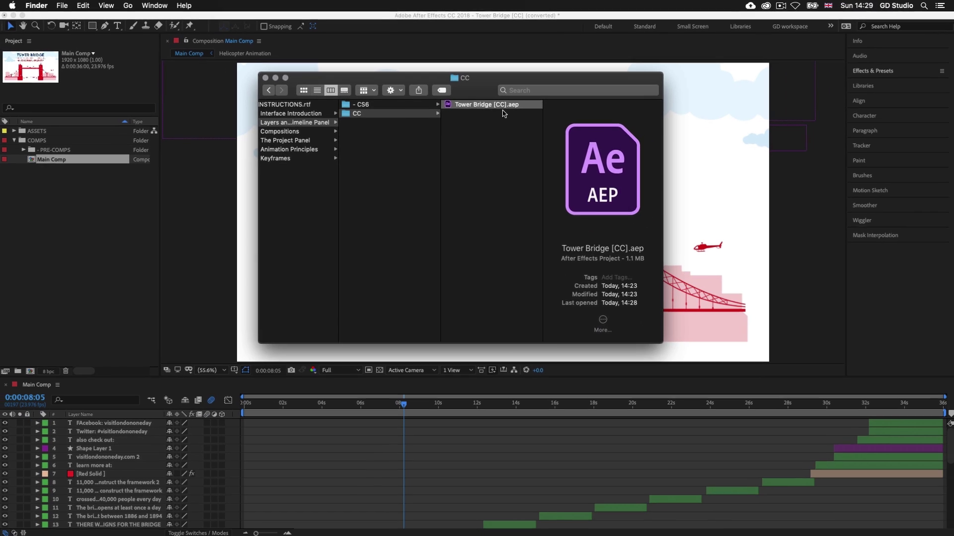
key(super+Tab)
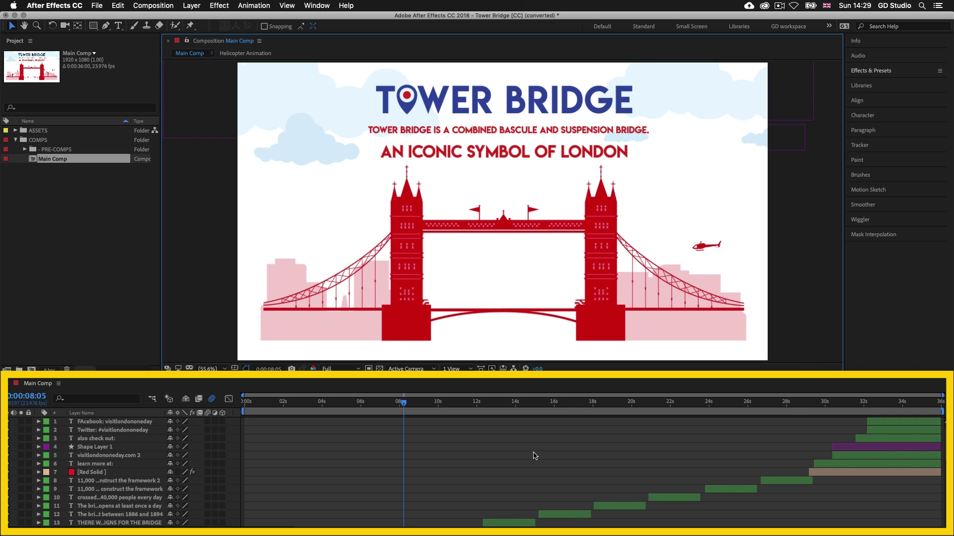
Step: Examine the Main Comp layer stack from the closing text layers down to White Background
scroll(534, 455, down, 5)
click(561, 182)
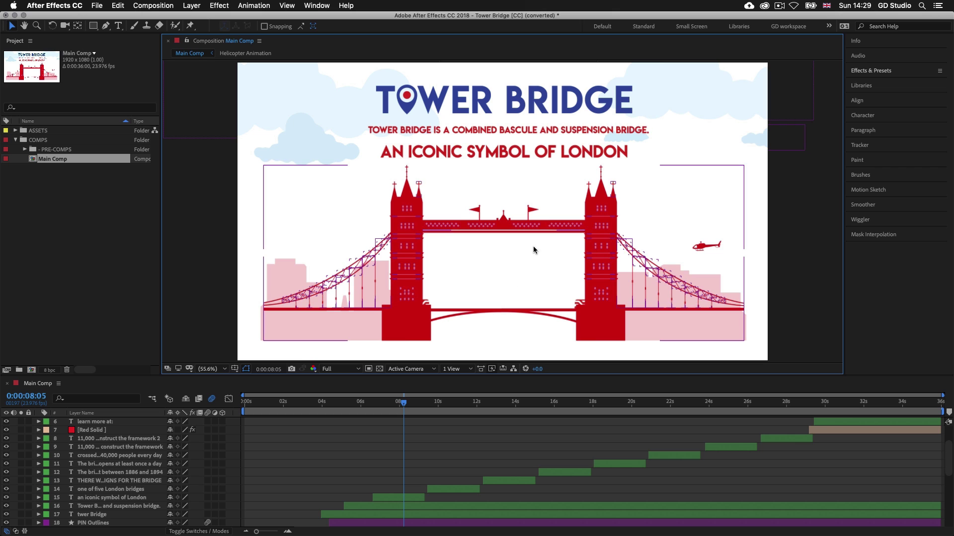
click(516, 254)
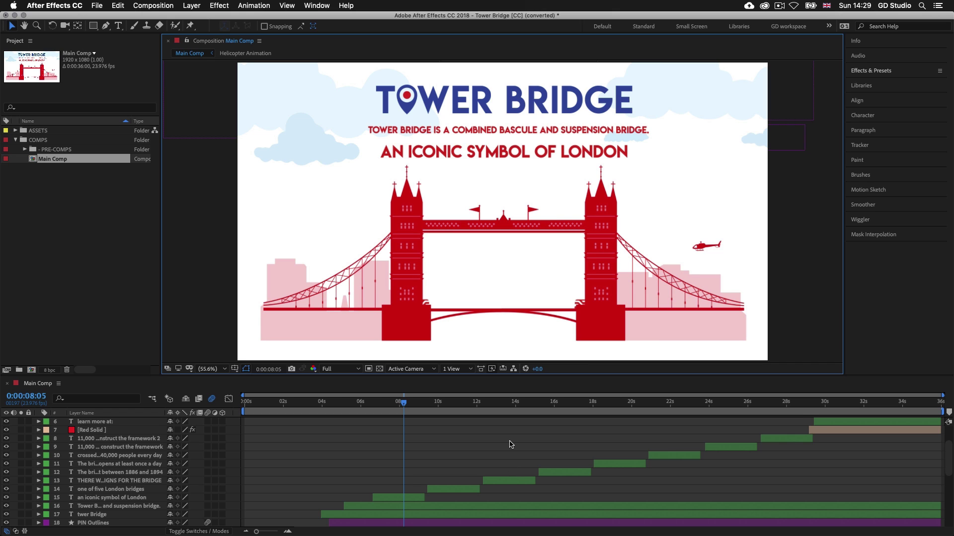
scroll(511, 444, down, 8)
scroll(511, 444, down, 10)
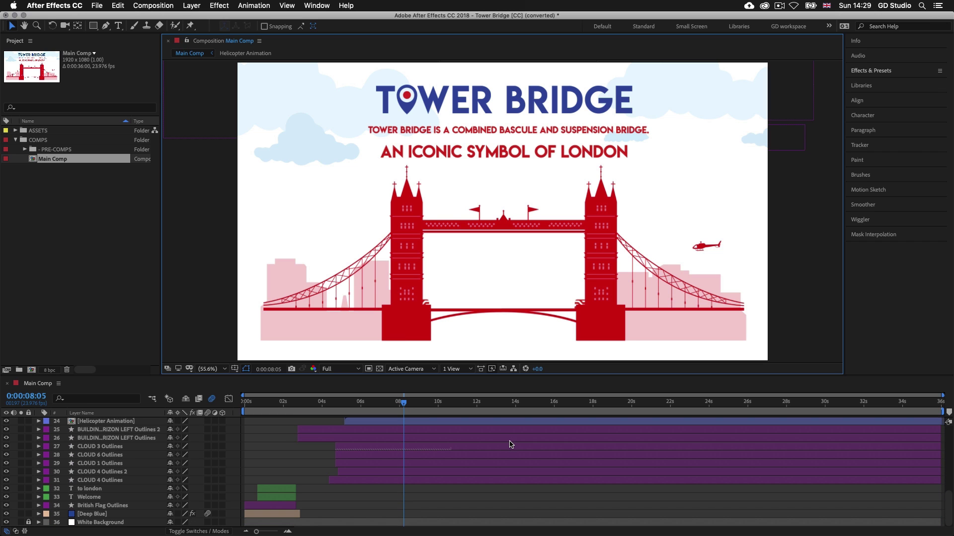
scroll(410, 487, up, 2)
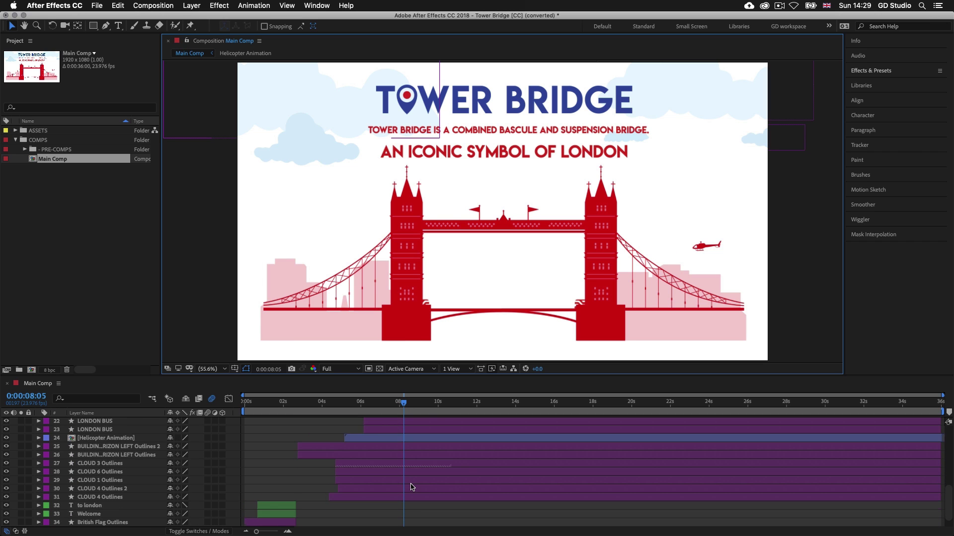
scroll(441, 439, up, 7)
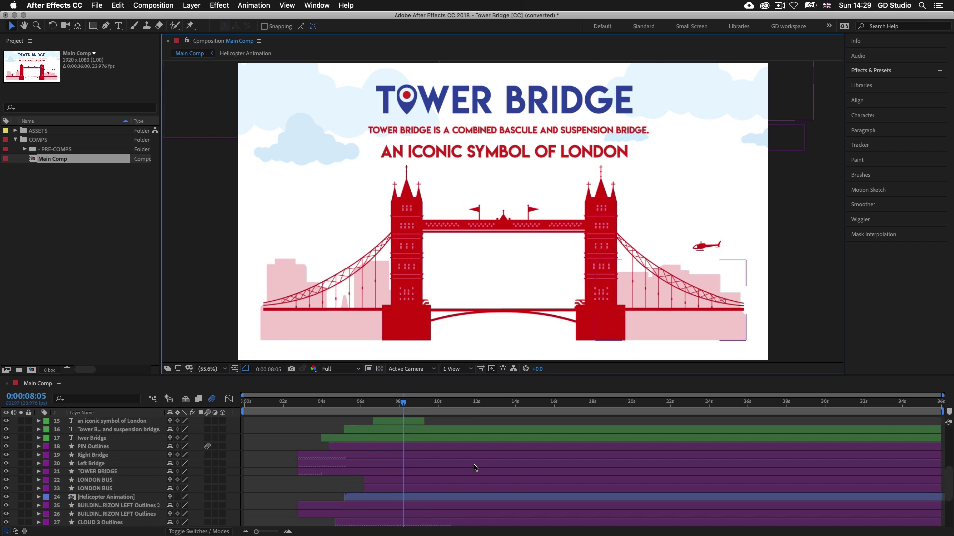
scroll(475, 468, up, 12)
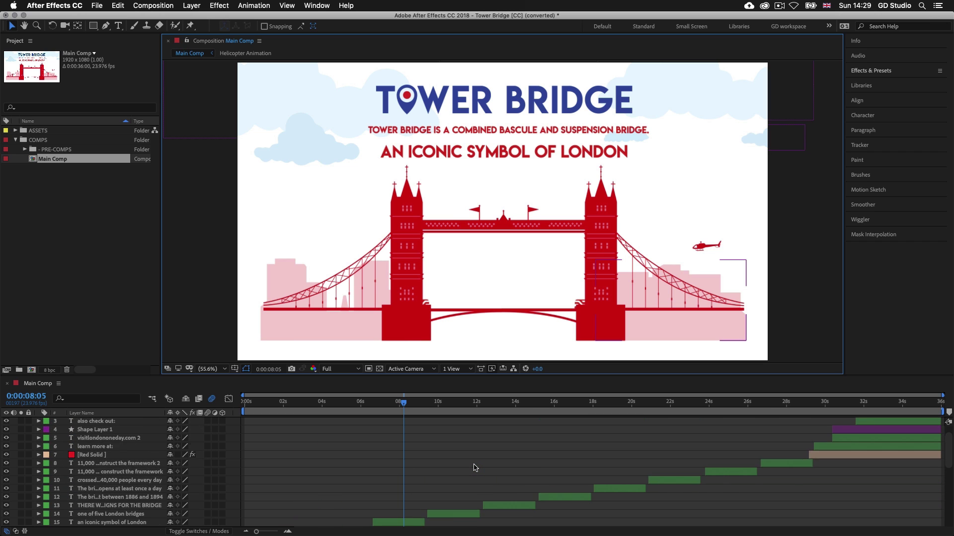
scroll(474, 467, down, 1)
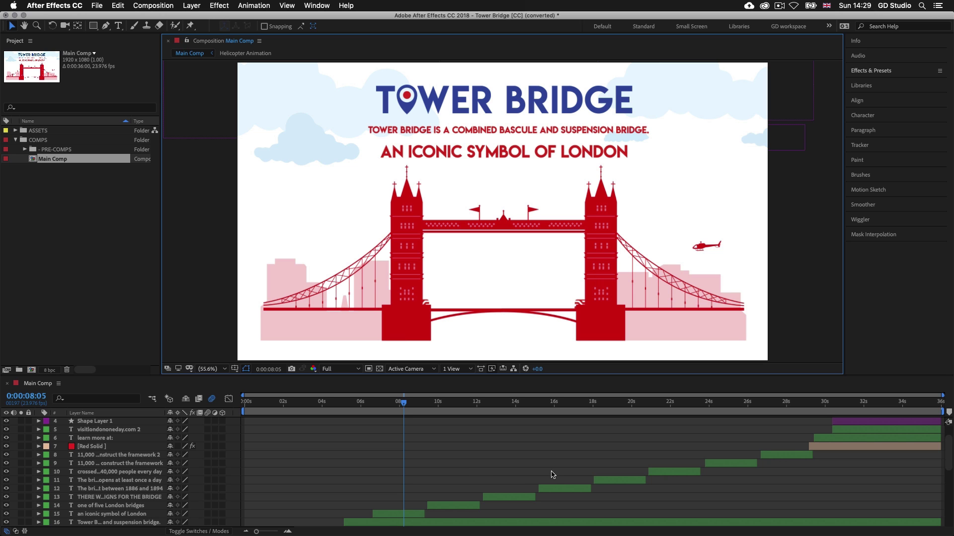
scroll(555, 476, up, 1)
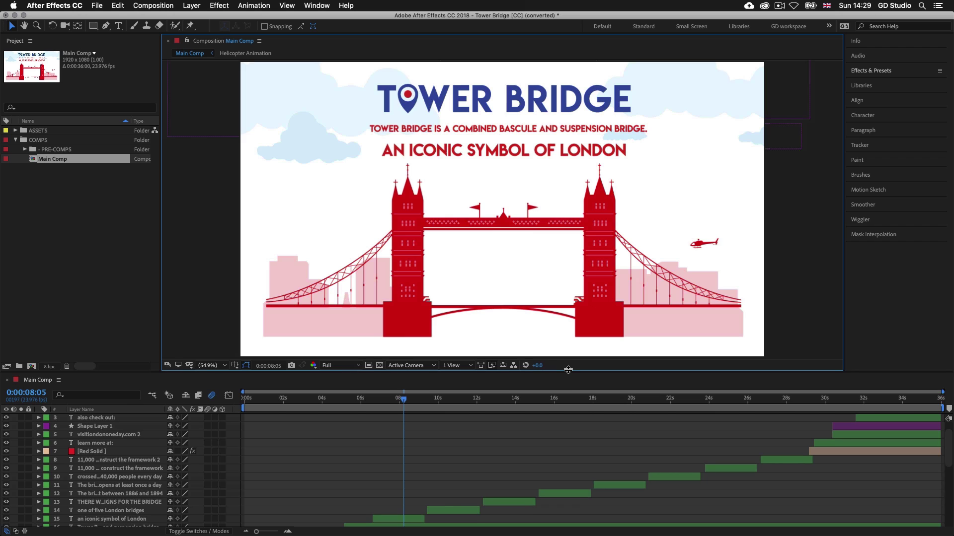
Step: Enlarge the Timeline panel's height to show more of the Main Comp layers at once
drag(569, 373, 572, 266)
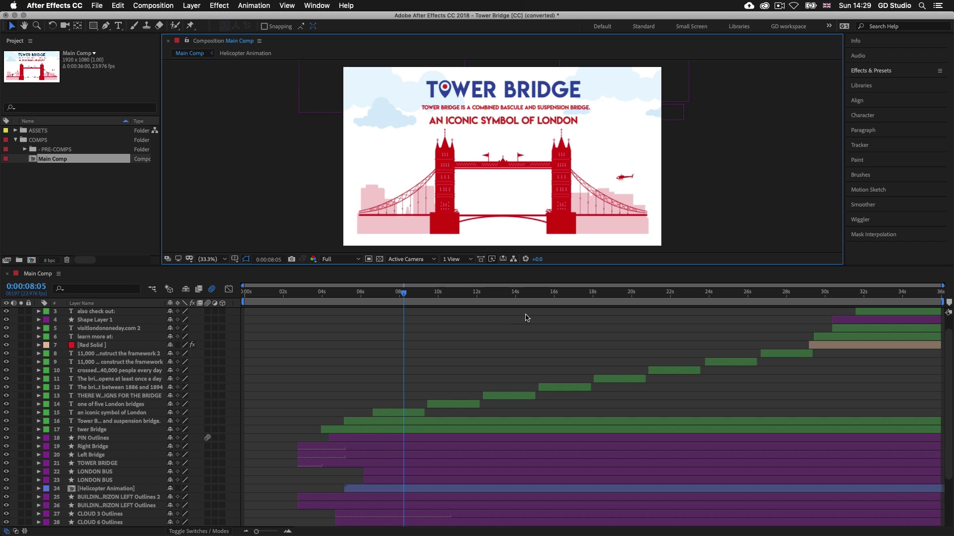
drag(549, 265, 546, 265)
Step: Examine the layer names, switches and staggered duration bars throughout the enlarged Main Comp timeline
mouse_move(950, 348)
mouse_down()
mouse_move(949, 381)
mouse_move(947, 354)
mouse_up()
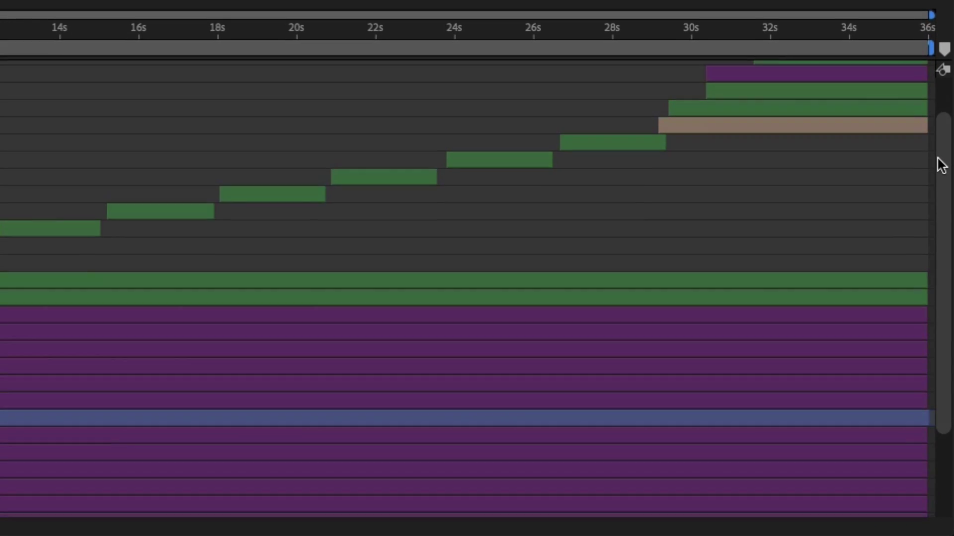
drag(941, 165, 939, 124)
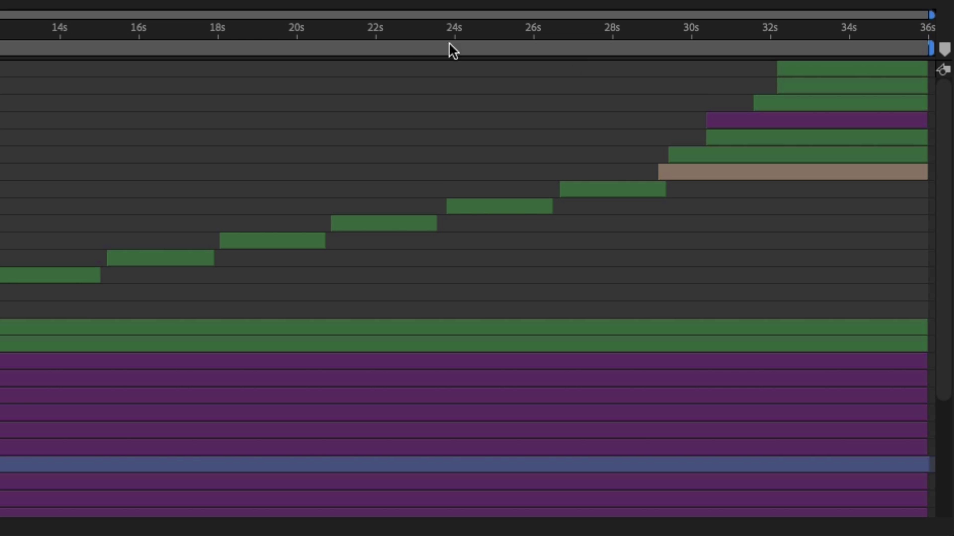
drag(948, 122, 937, 164)
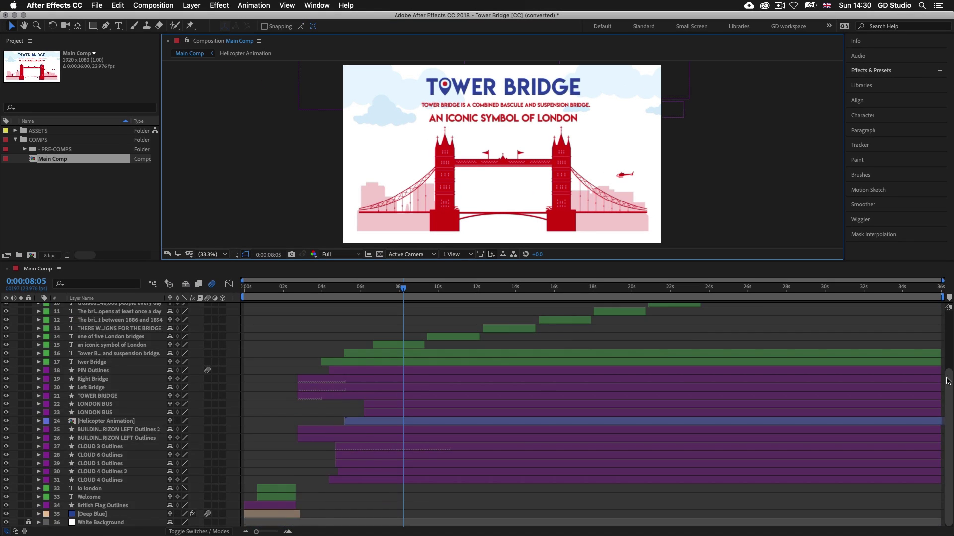
scroll(752, 376, up, 5)
scroll(550, 357, down, 2)
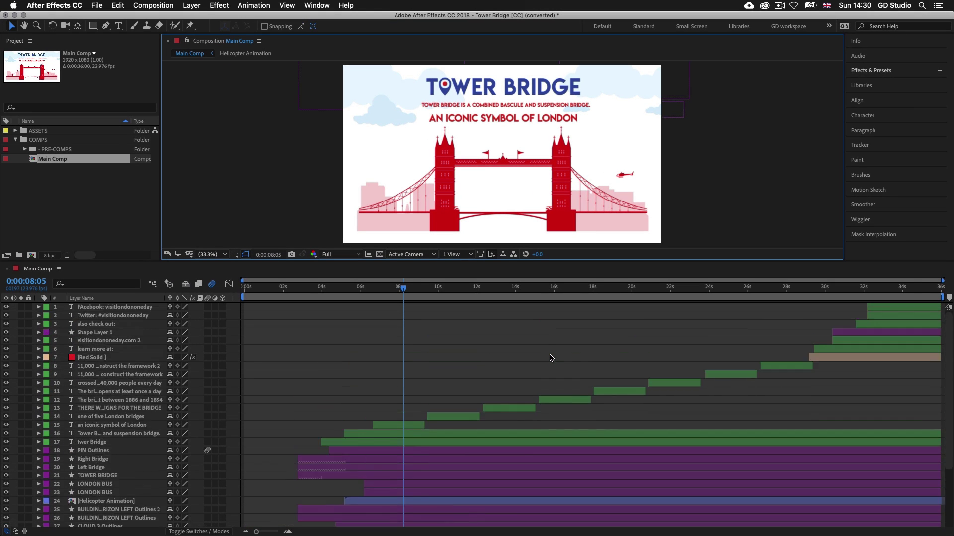
scroll(549, 358, down, 4)
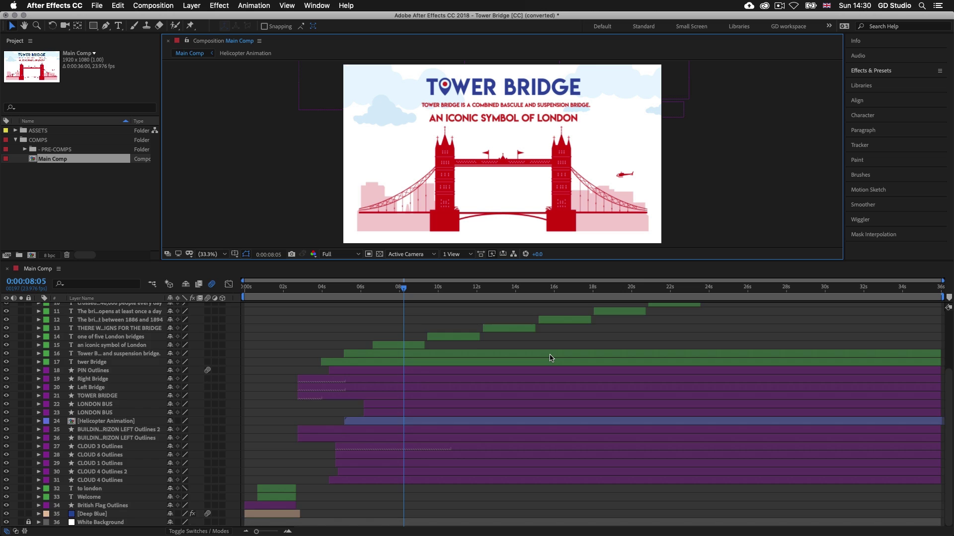
scroll(550, 357, up, 4)
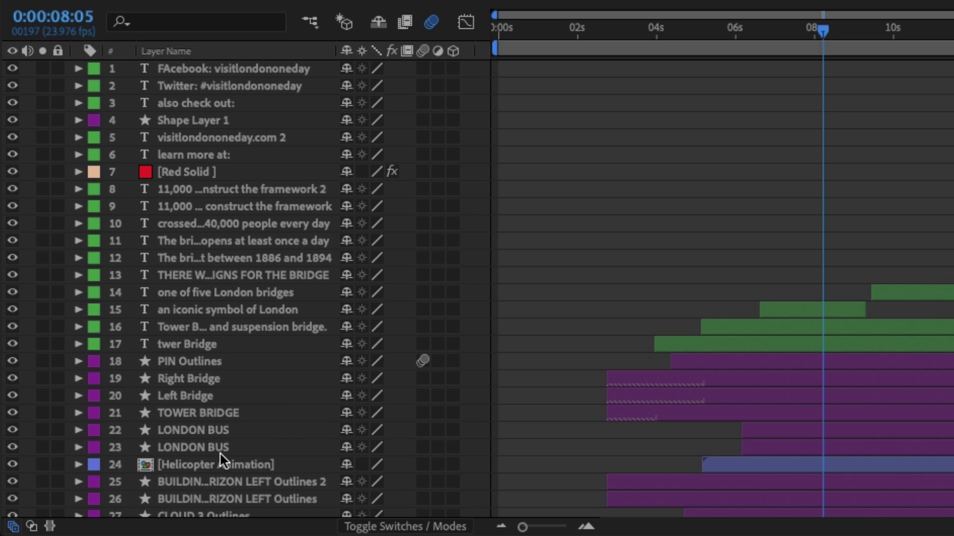
scroll(220, 454, down, 3)
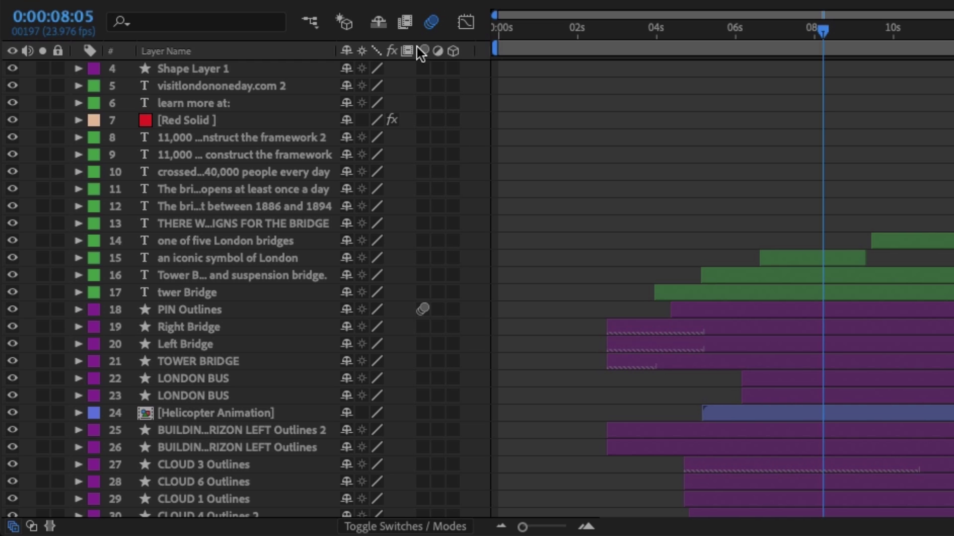
scroll(365, 307, up, 1)
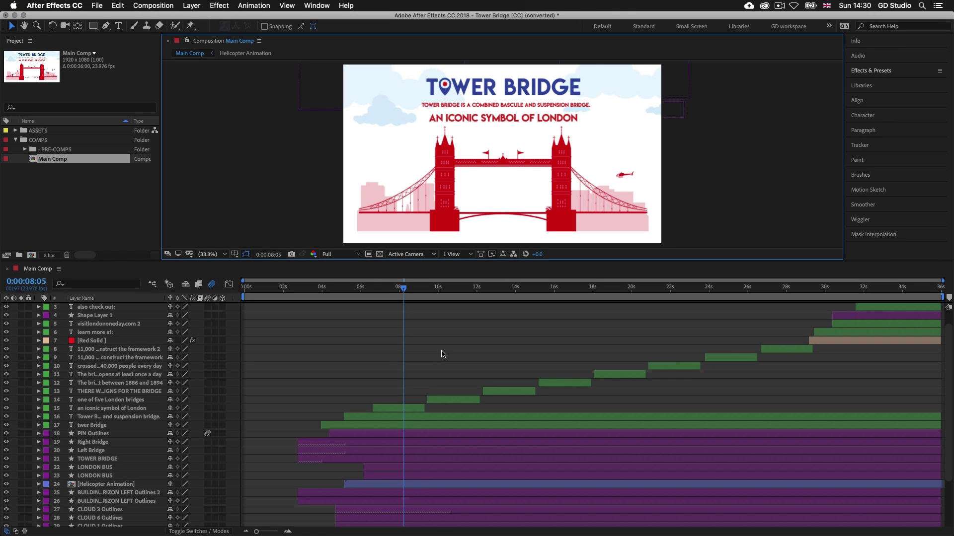
scroll(948, 439, down, 1)
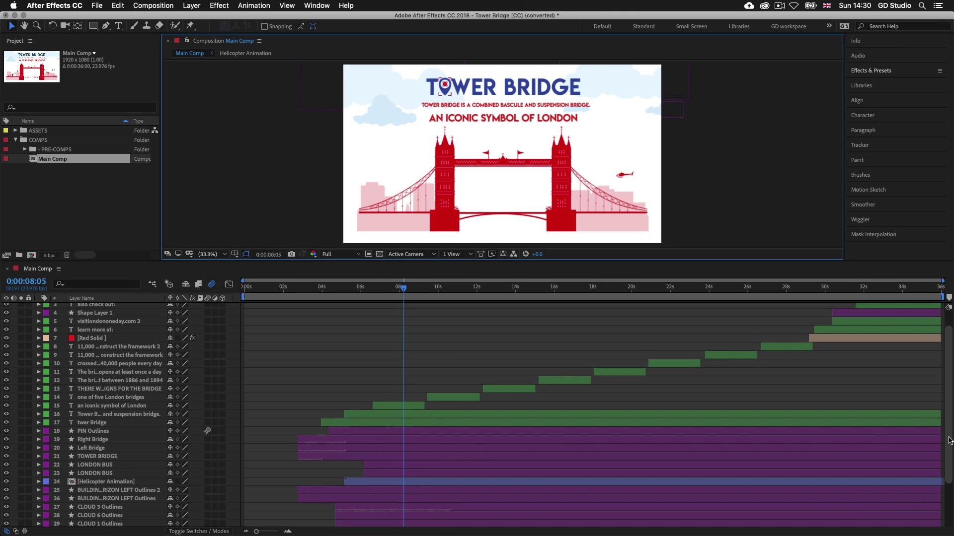
scroll(949, 440, down, 2)
drag(949, 441, 950, 472)
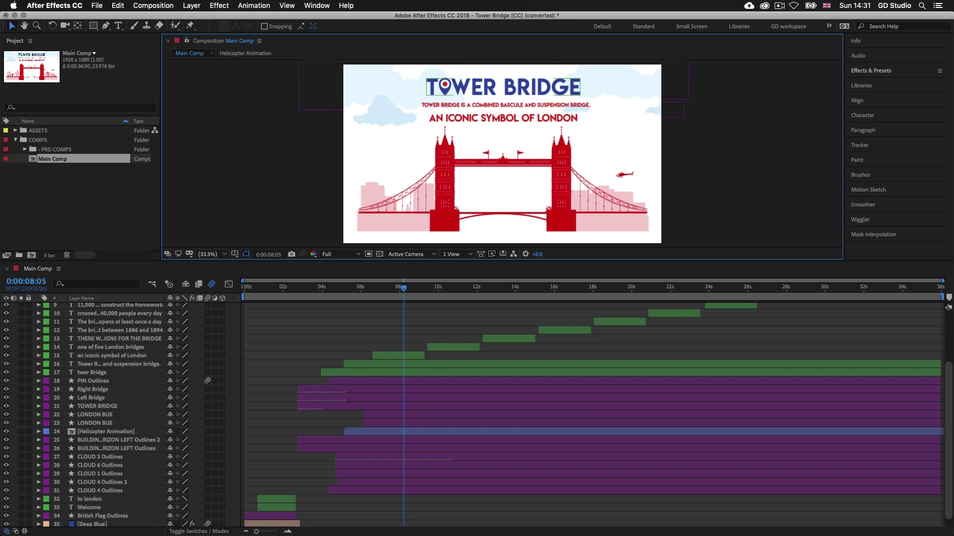
scroll(612, 385, up, 3)
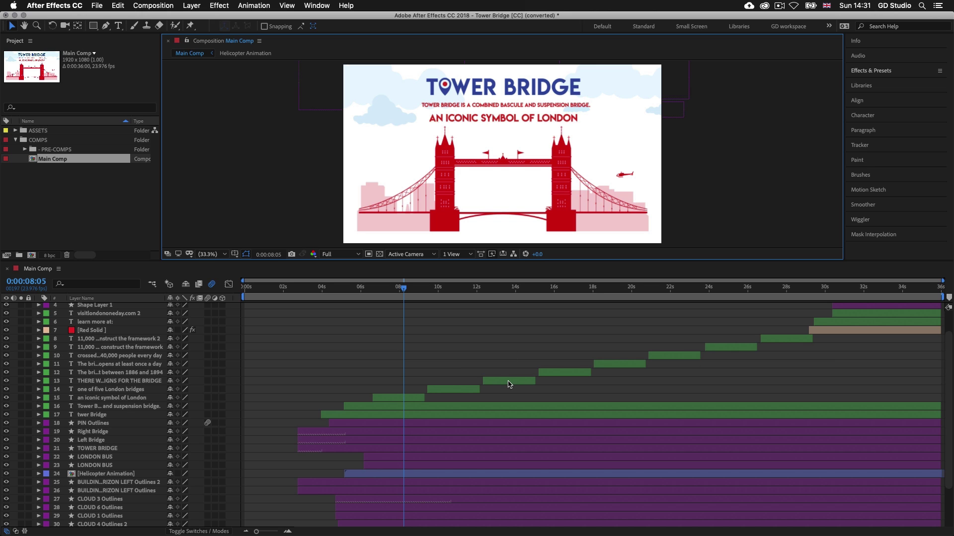
Step: Select the staggered text layers 13, 12, 11, 10 and 9 one after another by their duration bars
click(509, 384)
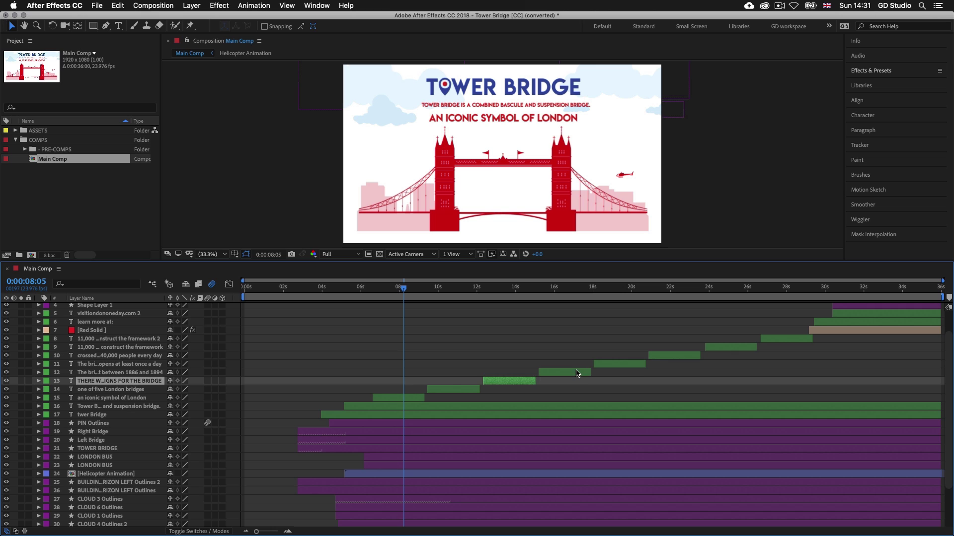
click(575, 374)
click(624, 366)
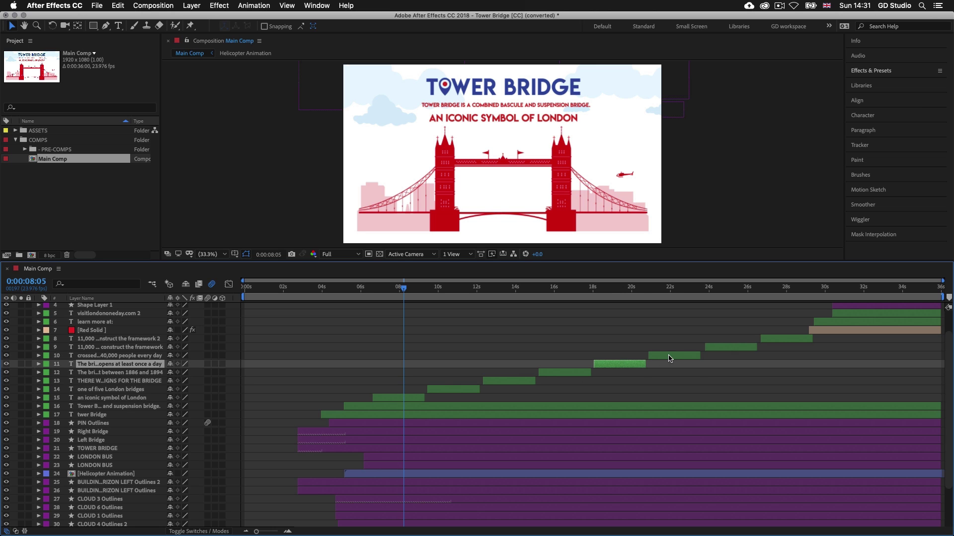
click(669, 358)
click(724, 350)
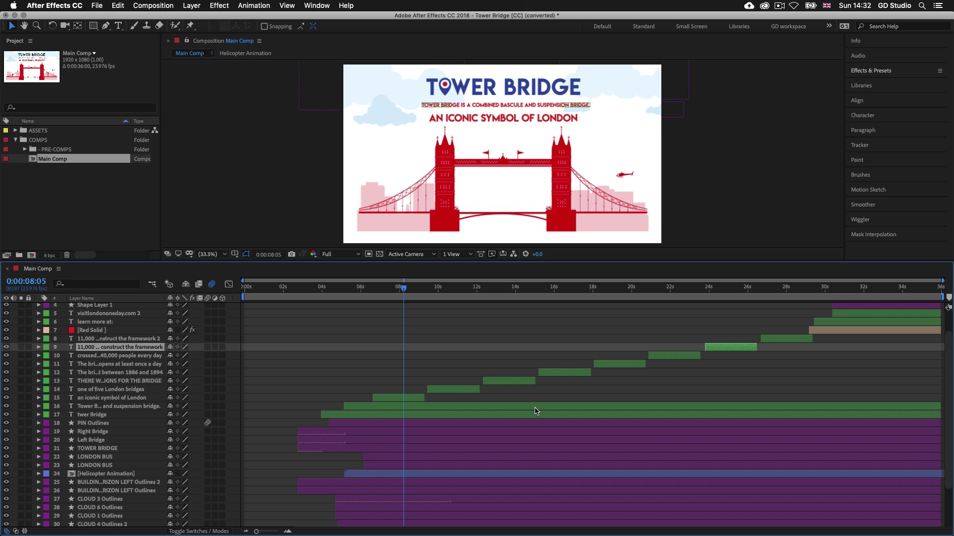
Step: Scrub the current time indicator forward to 0:00:18:09 to preview the text layers appearing in sequence
scroll(564, 404, down, 2)
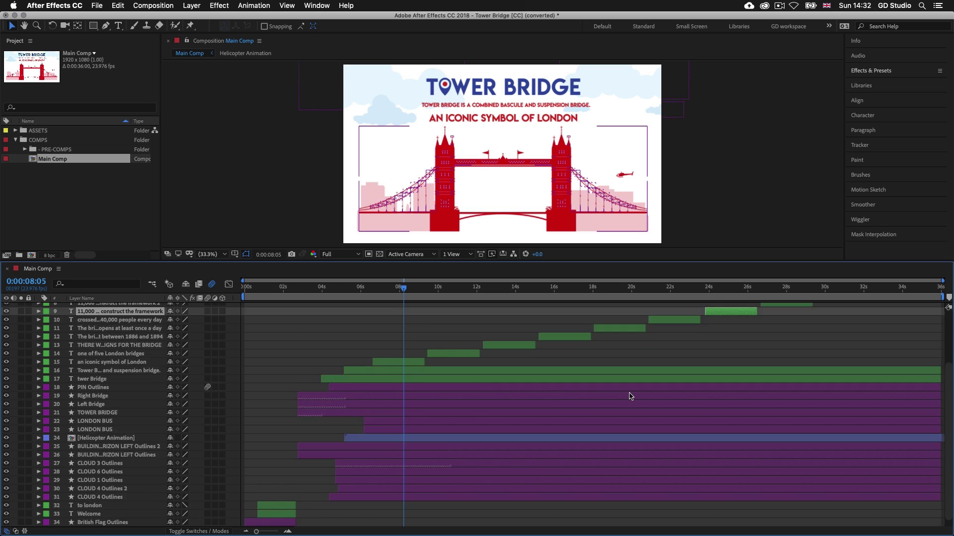
scroll(631, 396, up, 4)
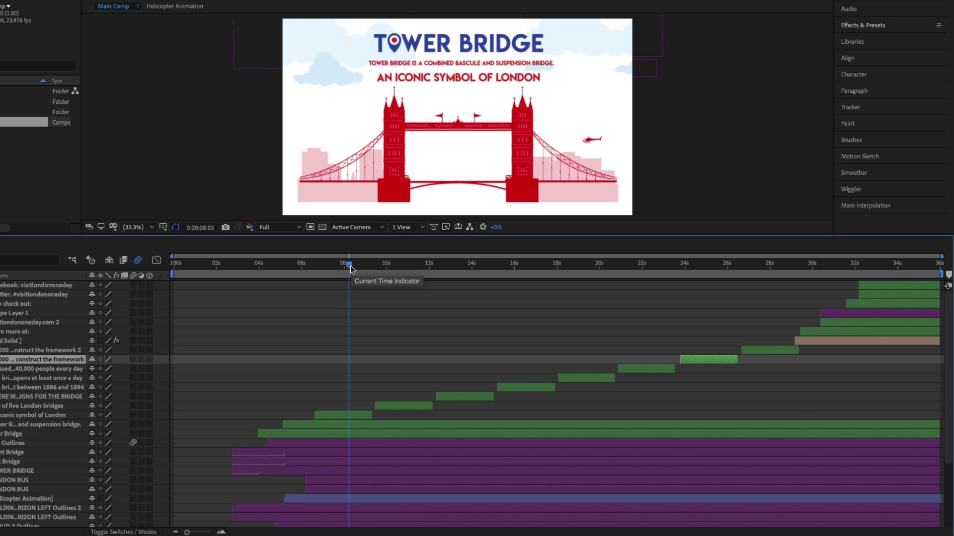
drag(349, 267, 416, 270)
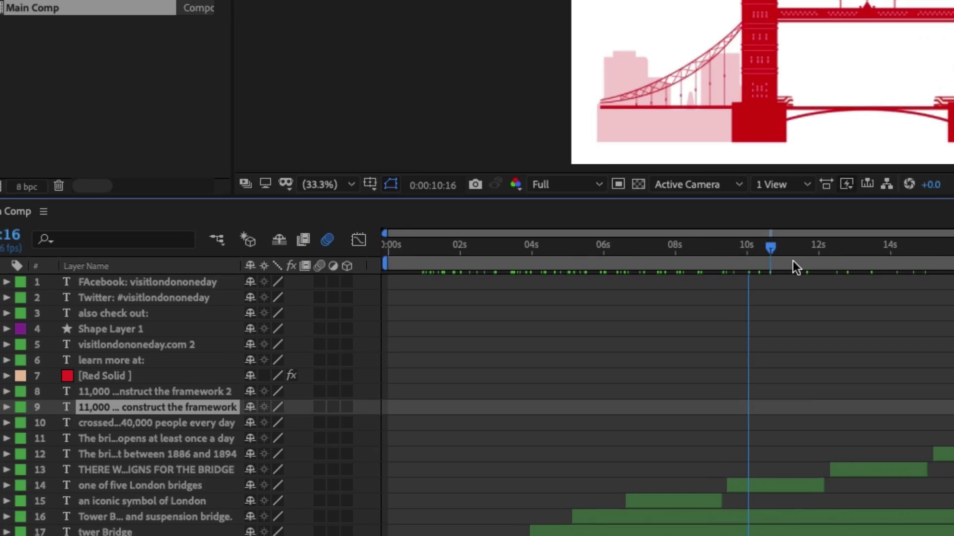
drag(797, 268, 951, 268)
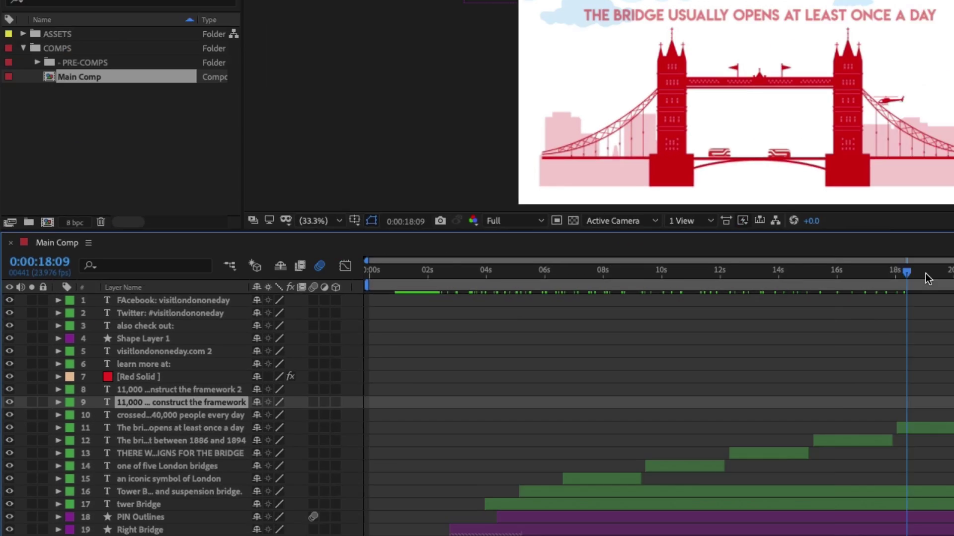
Step: Scrub the current time indicator back through 0:00:10:14 to 0:00:04:10 and compare the Main Comp layers active at those times
drag(613, 298, 398, 278)
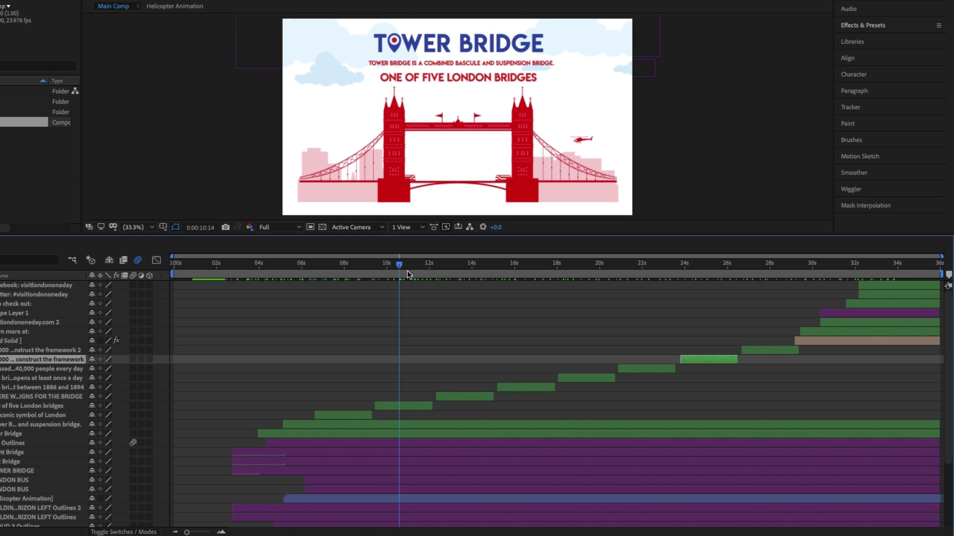
drag(399, 265, 268, 291)
key(space)
scroll(328, 341, down, 5)
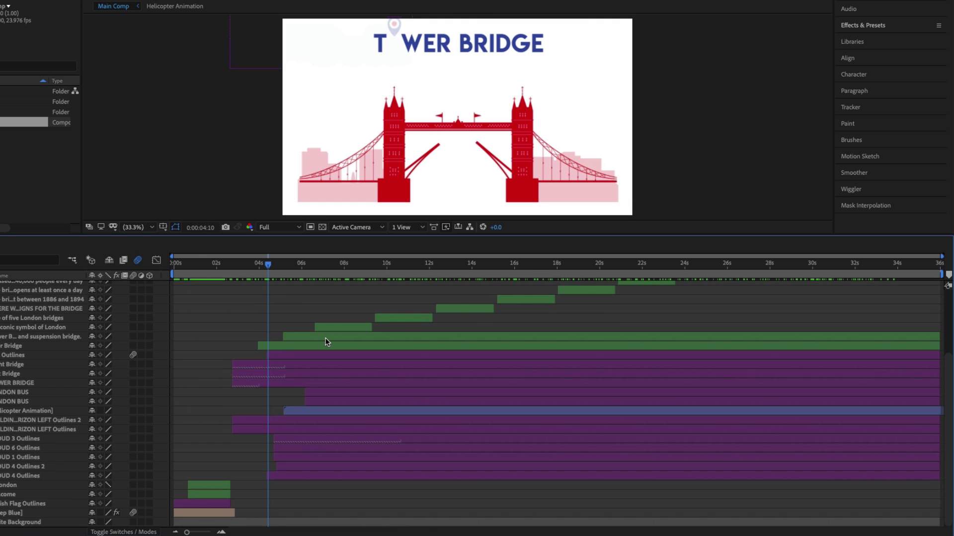
scroll(296, 316, up, 3)
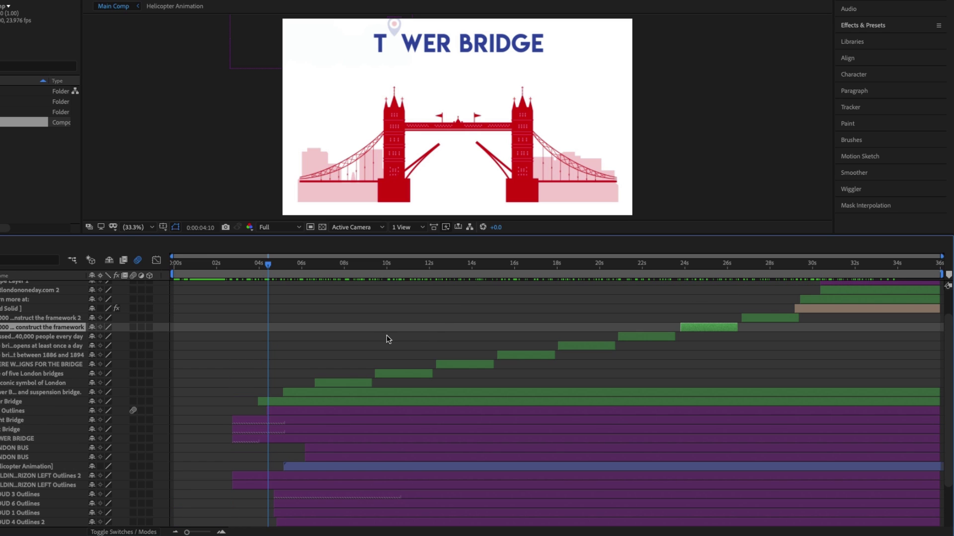
Step: Move the current time to 0:00:08:00 and select the iconic symbol, suspension bridge and "twer Bridge" text layers in turn
click(345, 264)
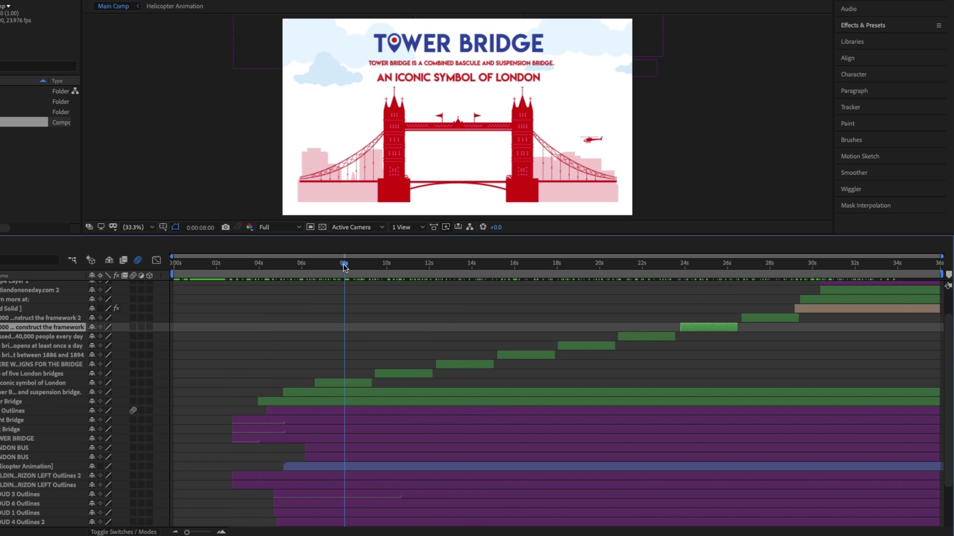
click(355, 383)
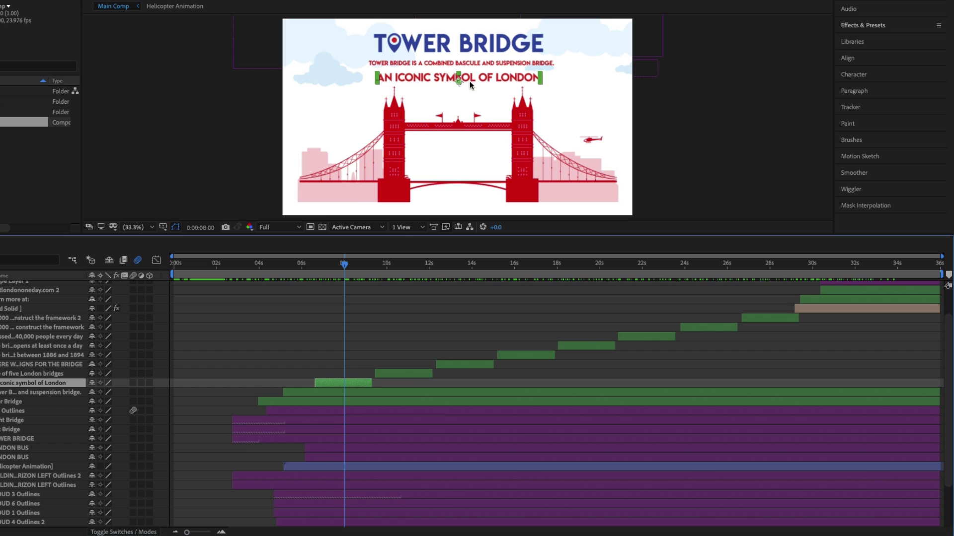
click(363, 391)
click(373, 400)
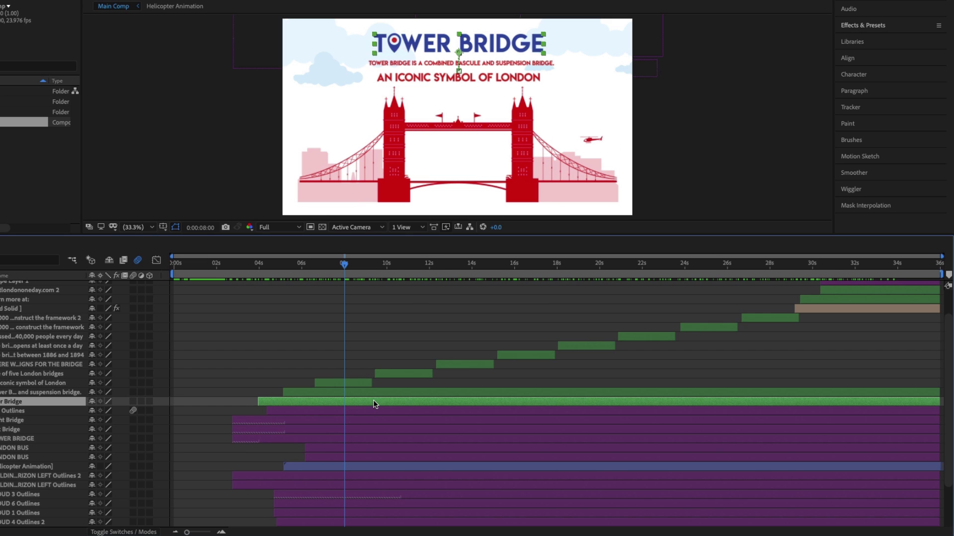
Step: Alternate the selection between text layer 11 and the early "to london" and British Flag Outlines layers to compare their positions in time
click(583, 344)
scroll(396, 417, down, 1)
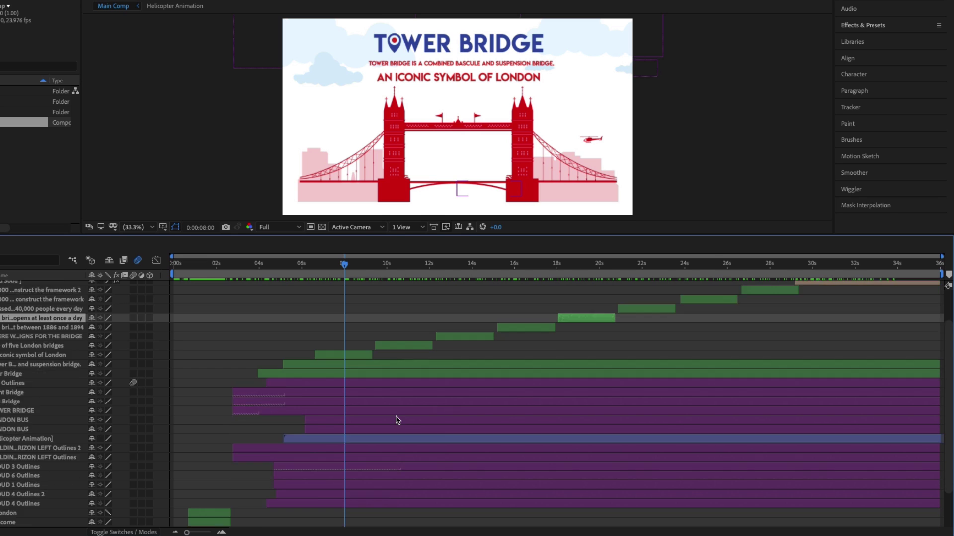
scroll(395, 416, down, 1)
click(204, 485)
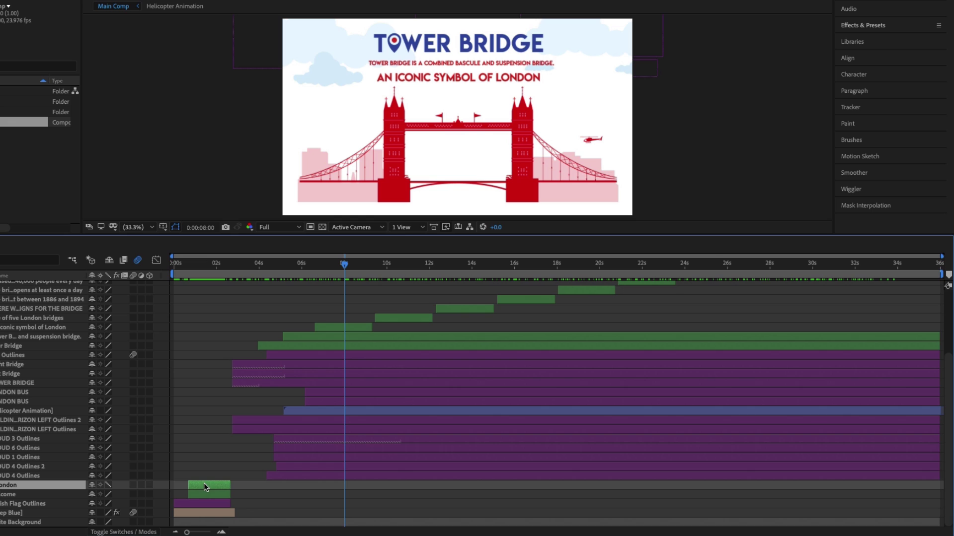
click(572, 289)
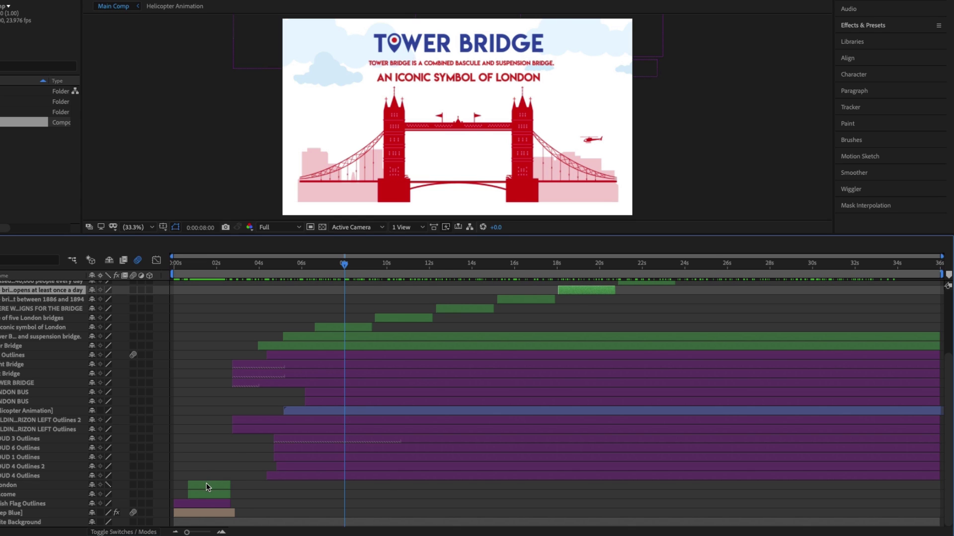
click(207, 484)
click(584, 289)
click(218, 503)
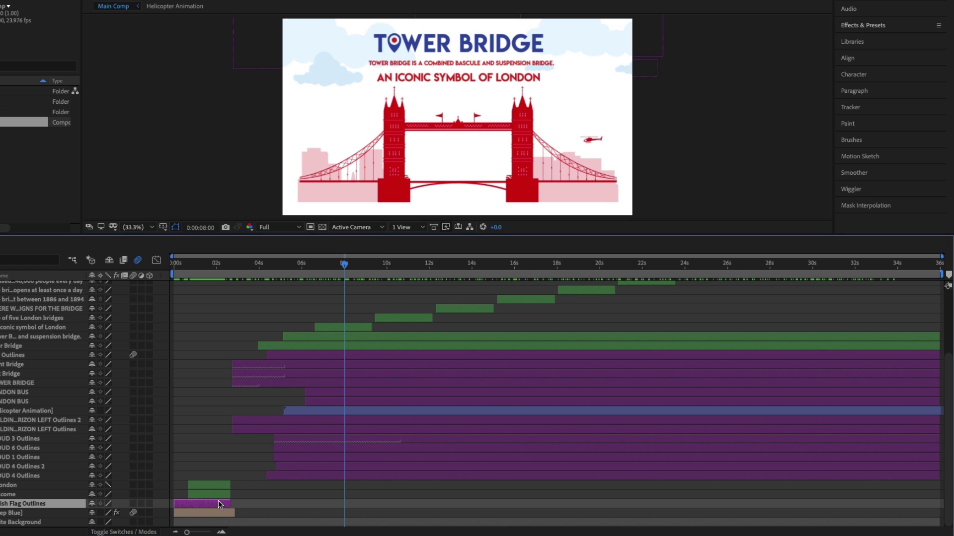
click(583, 290)
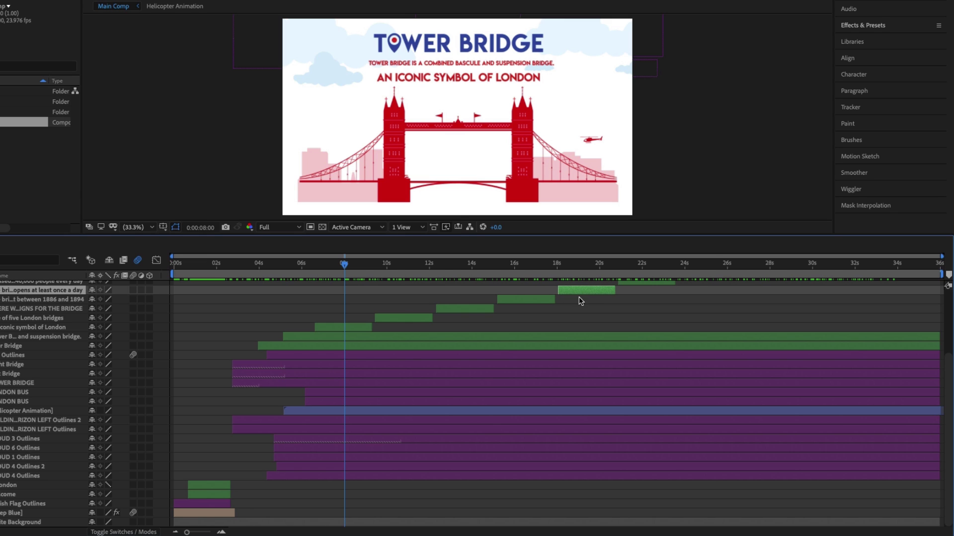
Step: Move the current time indicator to 0:00:19:07, within the duration bar of text layer 11
scroll(588, 323, up, 1)
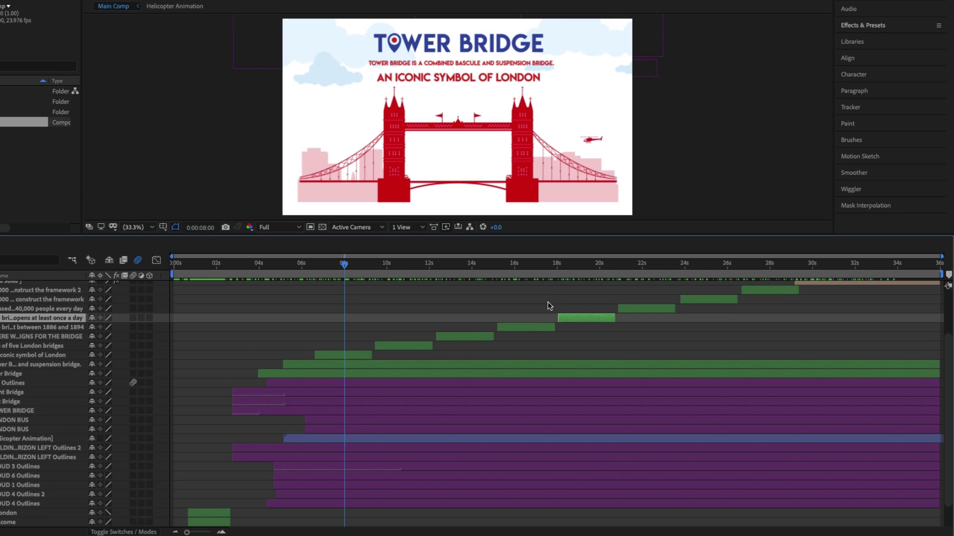
drag(345, 265, 585, 269)
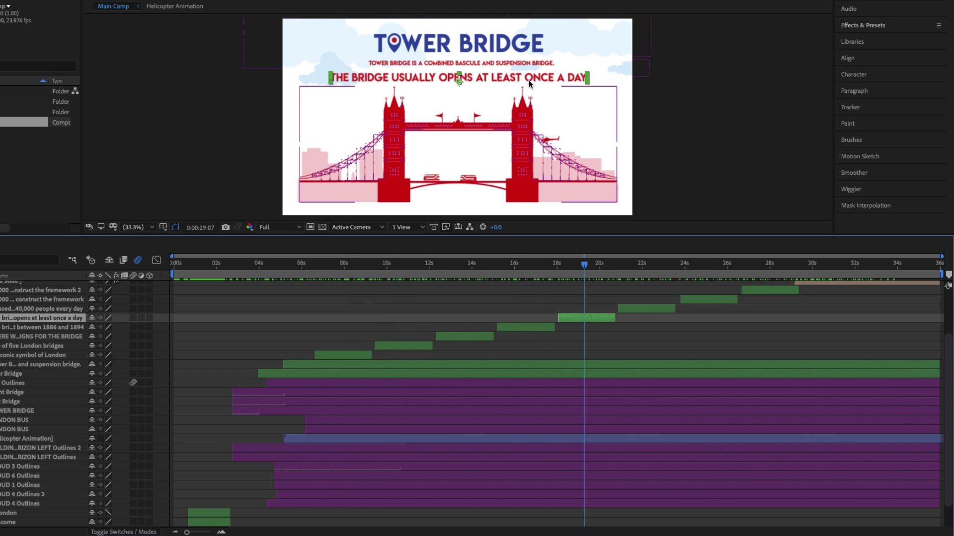
scroll(645, 359, up, 2)
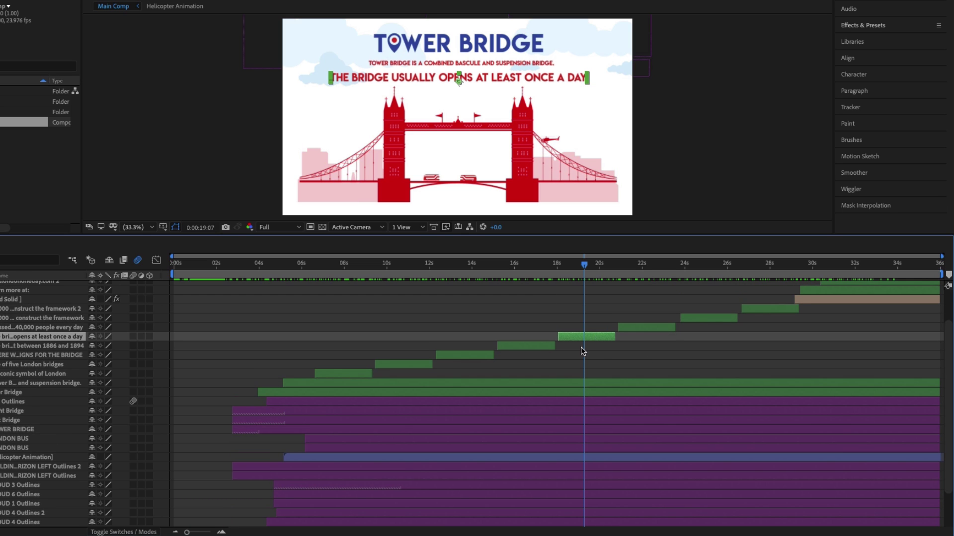
Step: Open the label color choices for text layer 11 and close them without choosing another color
scroll(536, 390, down, 1)
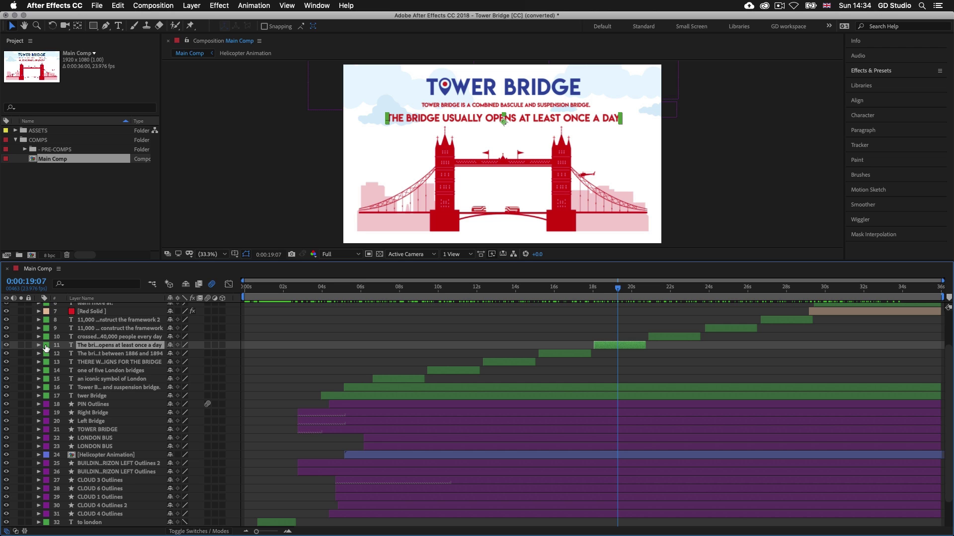
click(46, 348)
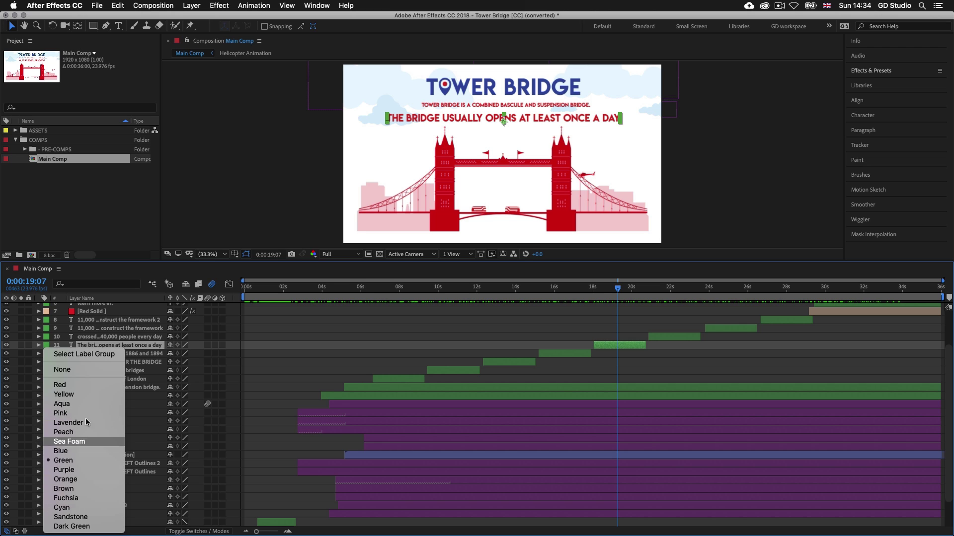
click(258, 367)
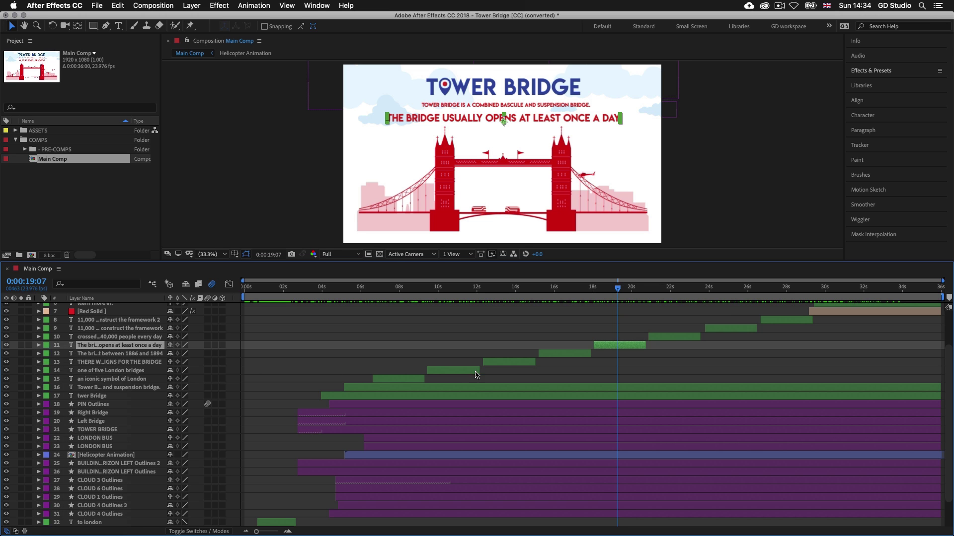
Step: Examine the label colors of the text, shape, solid and pre-comp layers throughout the Main Comp stack
scroll(561, 410, up, 3)
scroll(559, 413, up, 3)
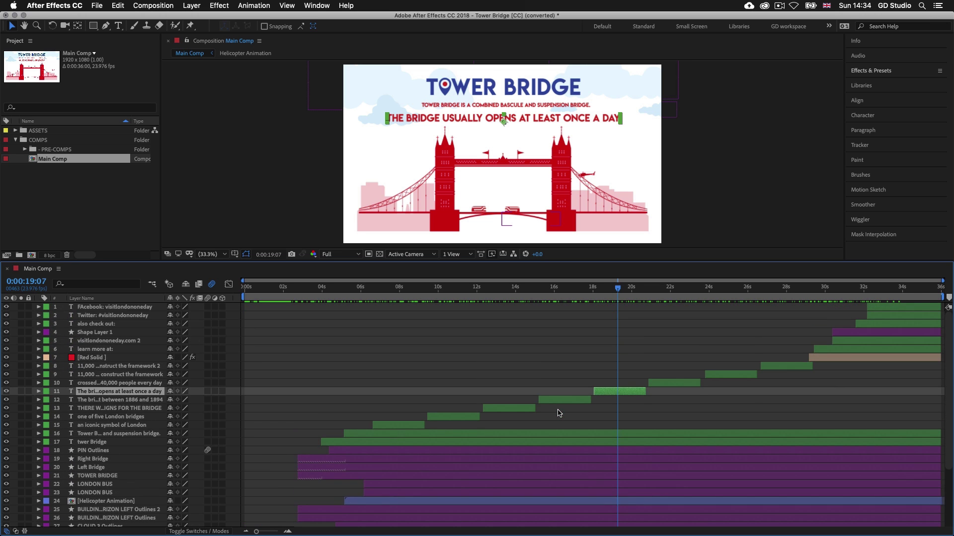
scroll(559, 413, down, 8)
scroll(559, 413, up, 5)
scroll(559, 413, down, 3)
scroll(559, 413, up, 3)
scroll(558, 414, down, 6)
scroll(558, 413, up, 4)
scroll(559, 414, up, 4)
Step: Select the FAcebook text layer at the top of the stack, then compare Deep Blue with CLOUD 4 Outlines near its end
click(893, 308)
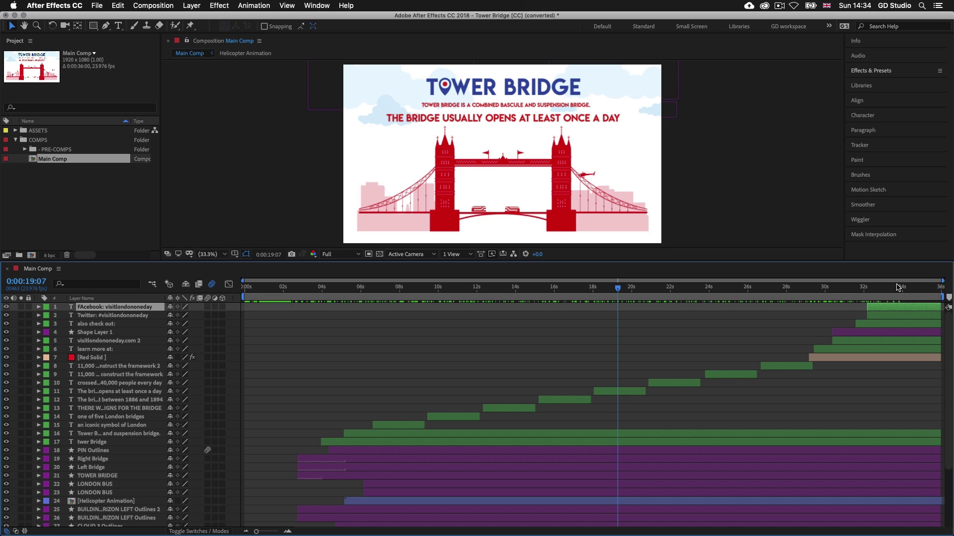
scroll(435, 402, down, 4)
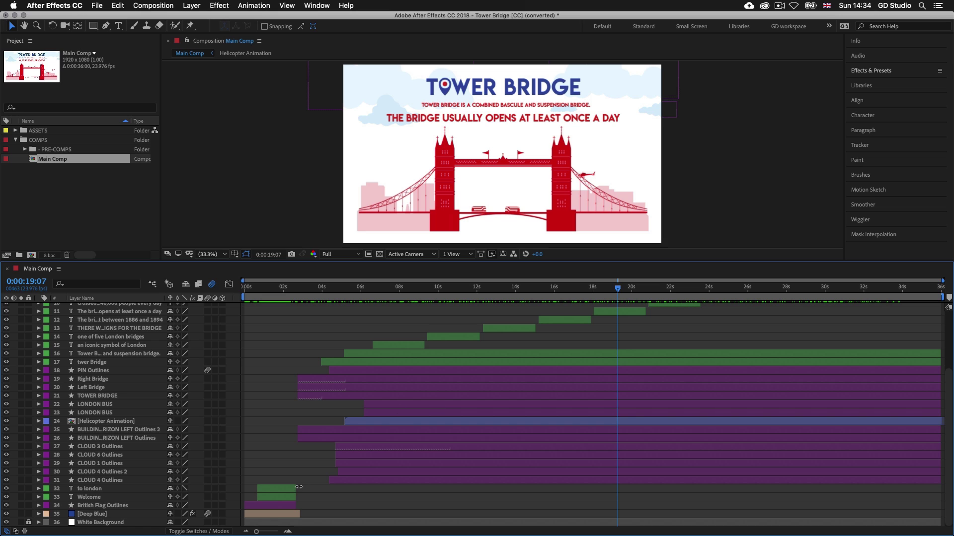
click(282, 515)
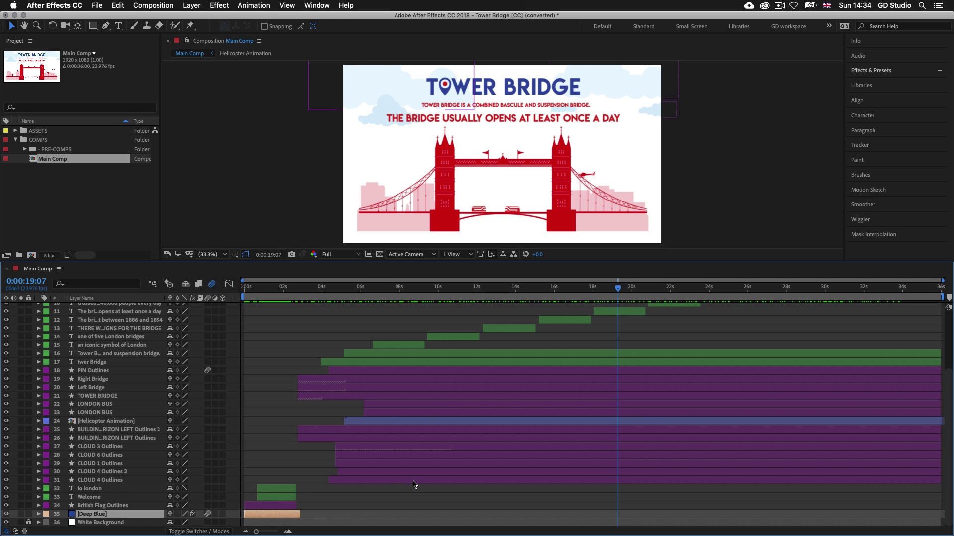
click(447, 480)
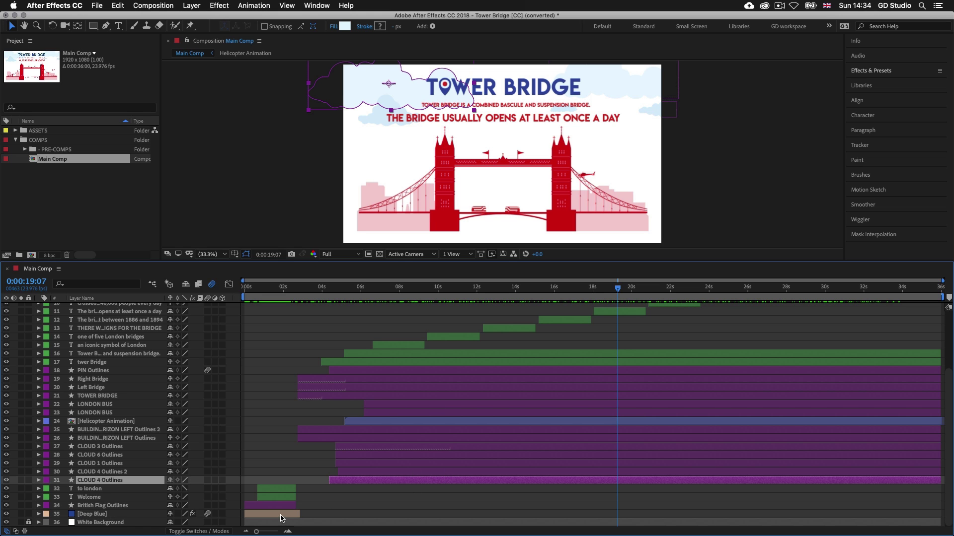
click(282, 516)
Step: Move the Deep Blue layer up the stack, directly below text layer 12
scroll(497, 452, up, 4)
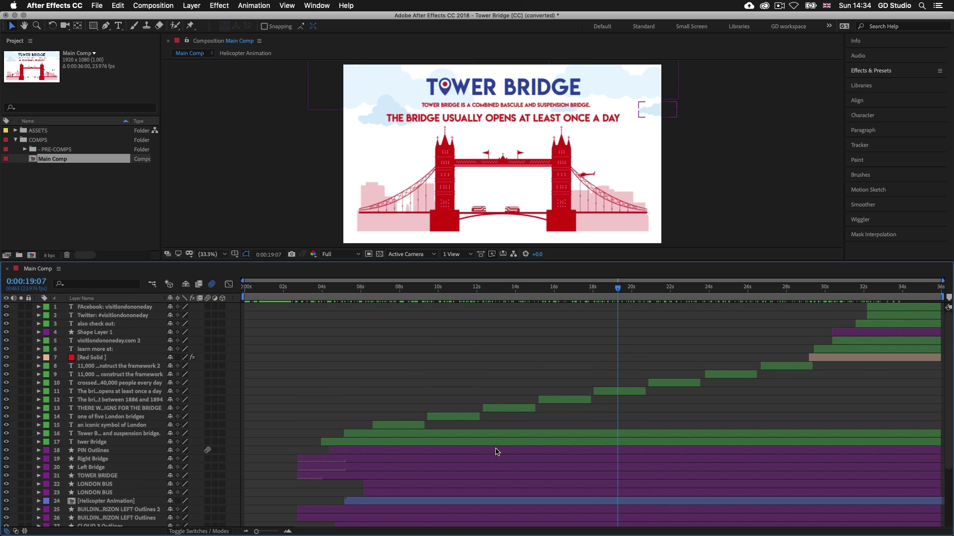
scroll(392, 432, down, 4)
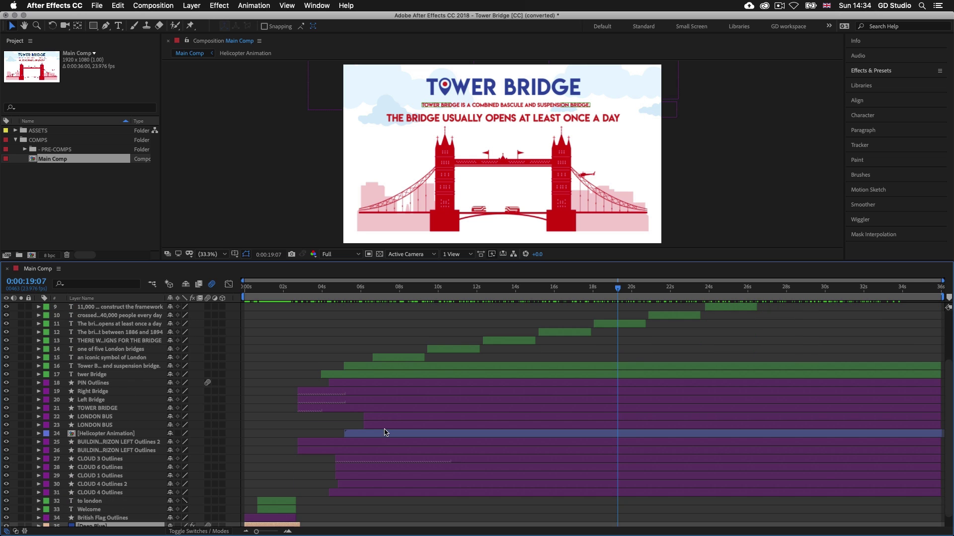
scroll(96, 505, down, 1)
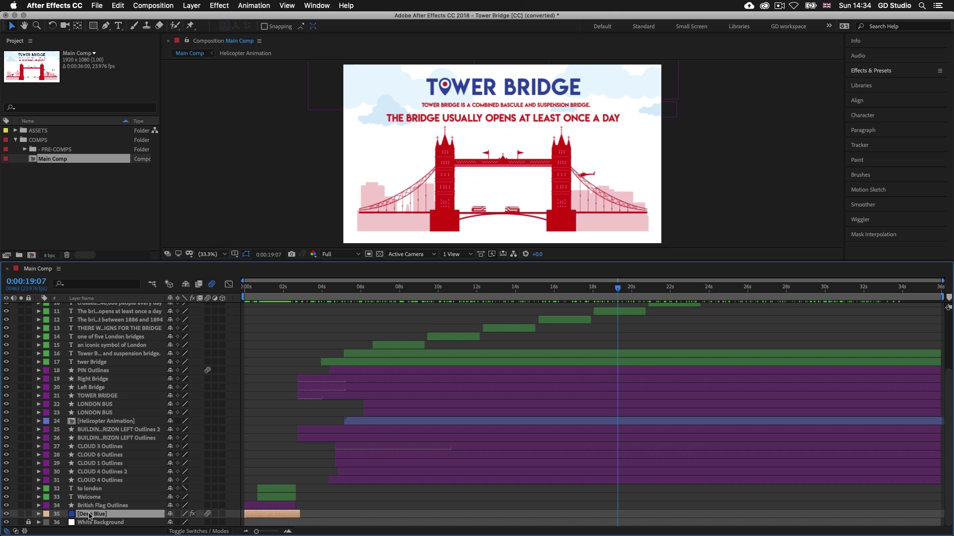
drag(90, 516, 94, 326)
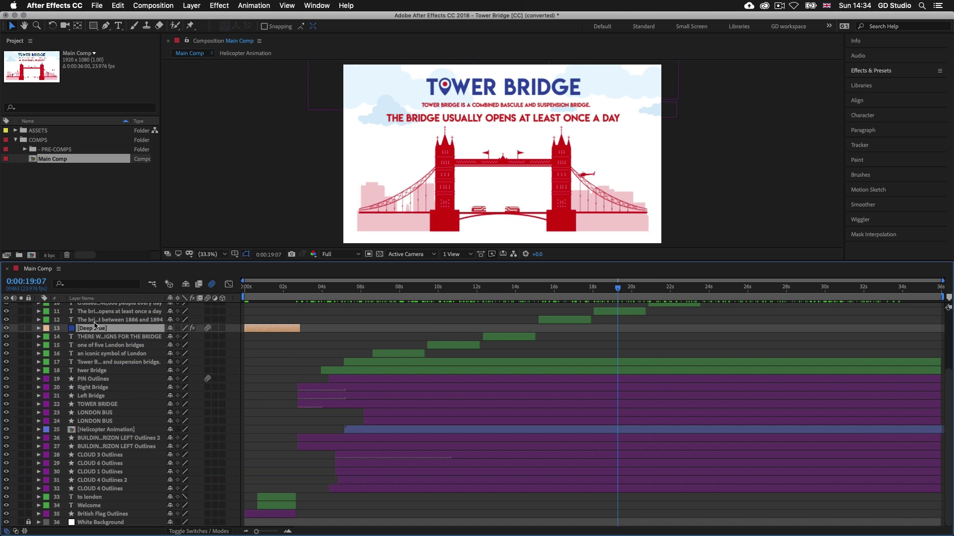
Step: Return the Deep Blue layer to its place directly above White Background
scroll(95, 327, up, 3)
scroll(90, 384, down, 3)
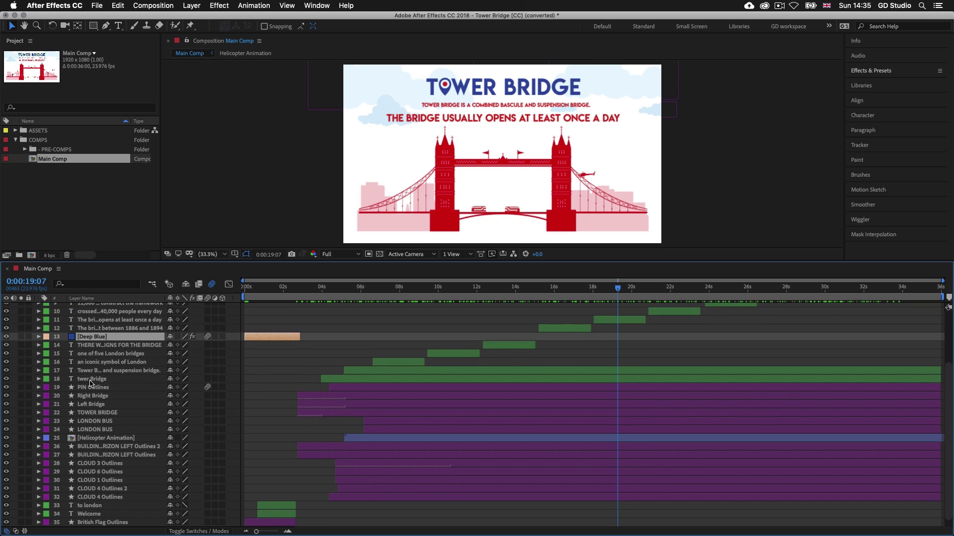
key(super+shift+bracketleft)
scroll(90, 497, down, 1)
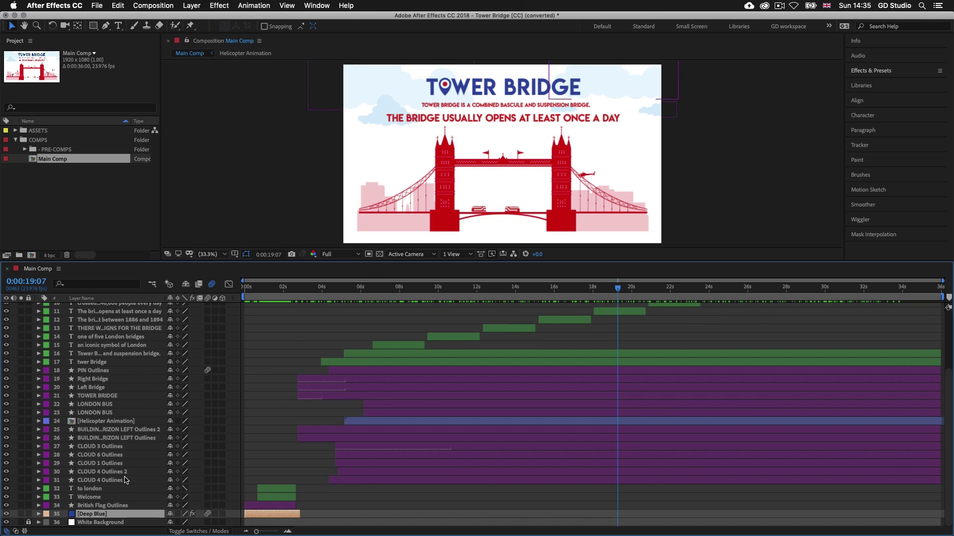
Step: Move "to london", Welcome, British Flag Outlines and Deep Blue together above the "an iconic symbol of London" layer, and undo the reordering
click(91, 506)
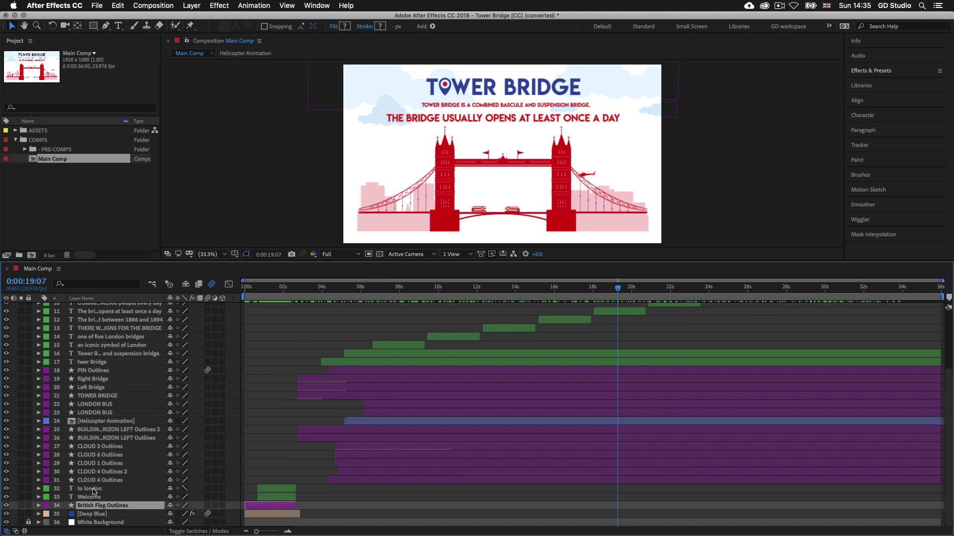
super+click(96, 489)
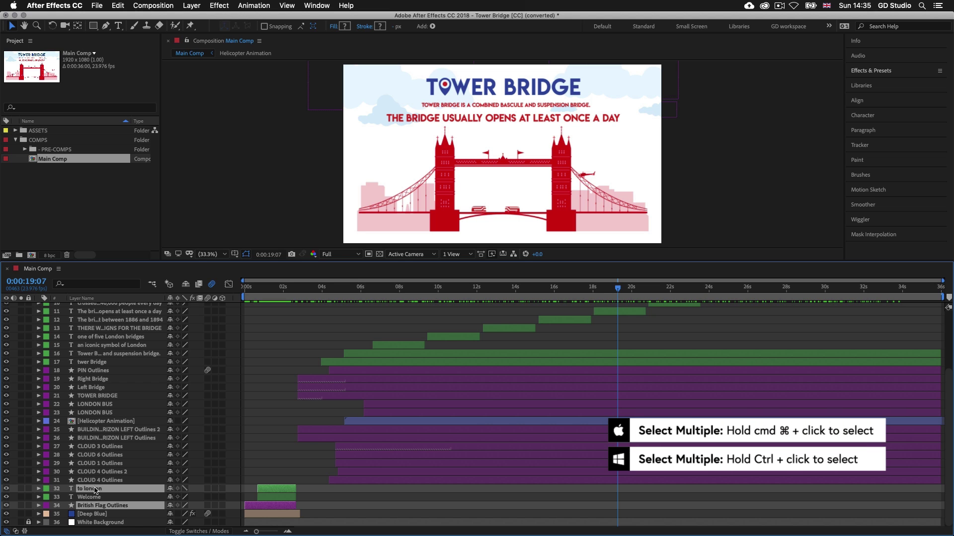
super+click(91, 498)
super+click(94, 514)
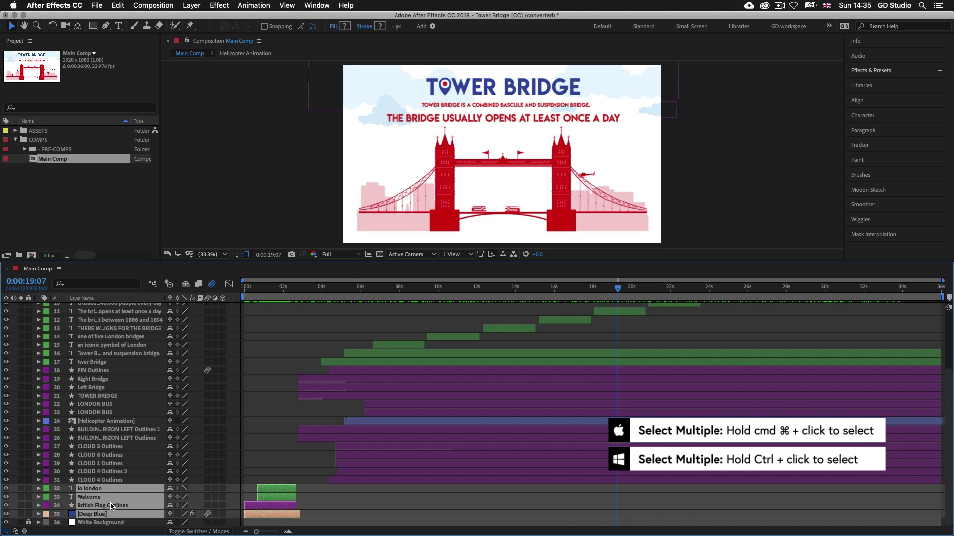
drag(90, 497, 101, 342)
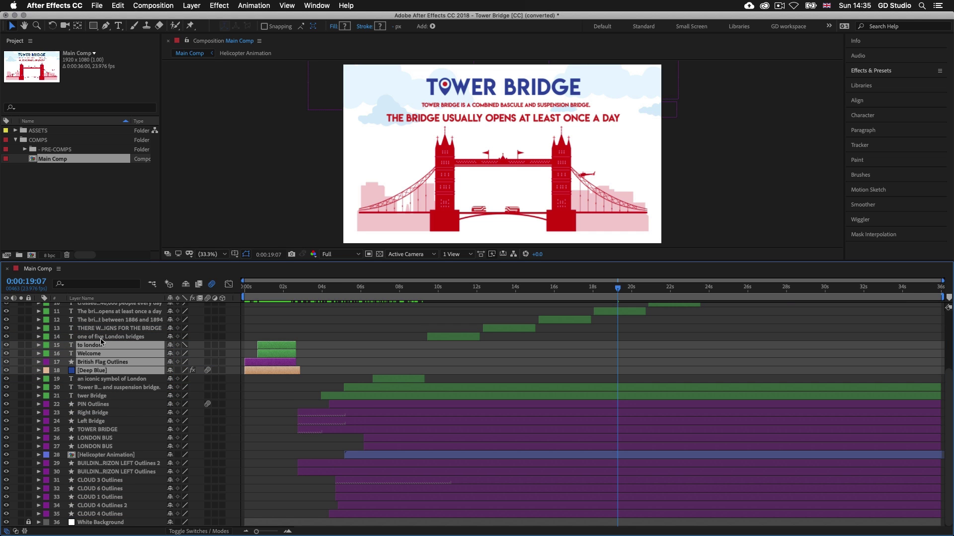
key(super+z)
Step: Deselect the layers and examine the layer numbers, names and type icons up through the Main Comp stack
click(498, 504)
scroll(500, 450, up, 3)
scroll(501, 451, down, 3)
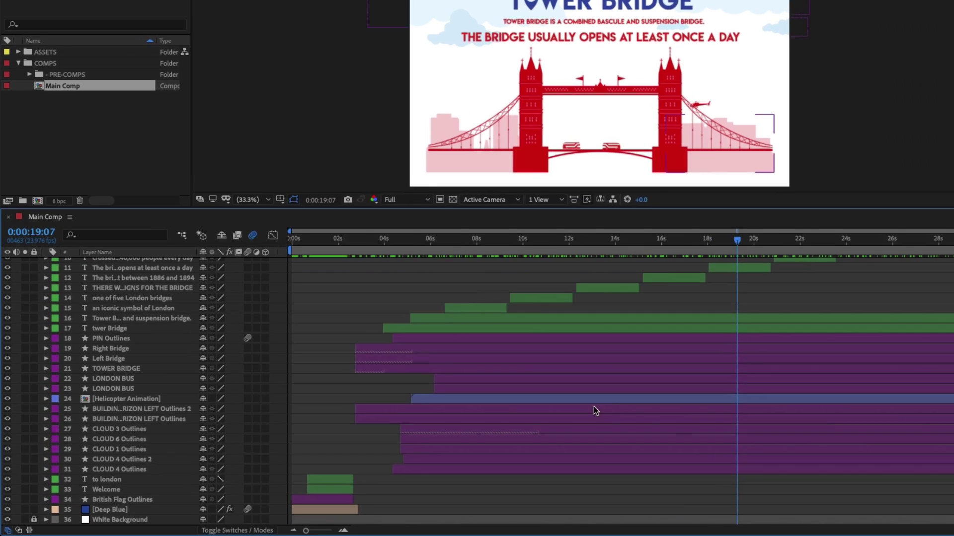
scroll(499, 431, up, 2)
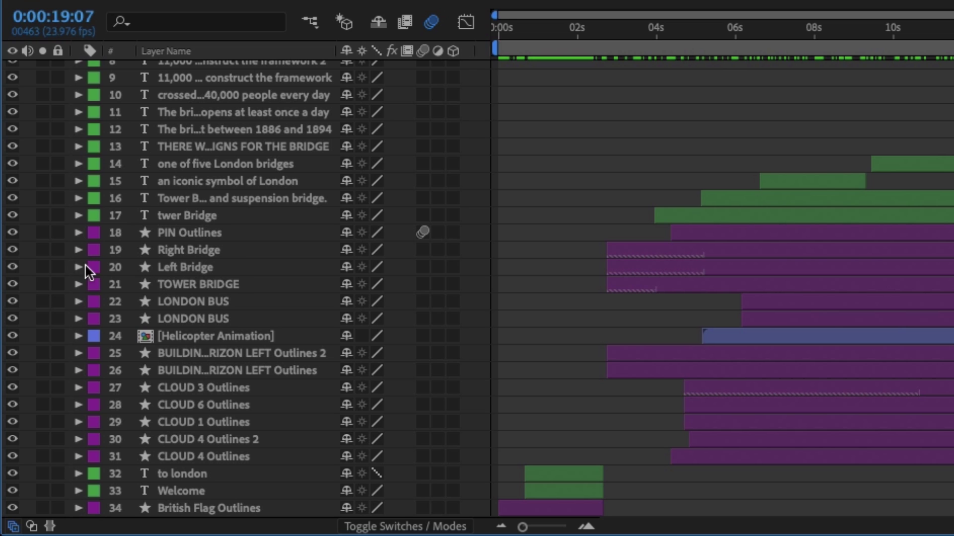
scroll(142, 268, up, 5)
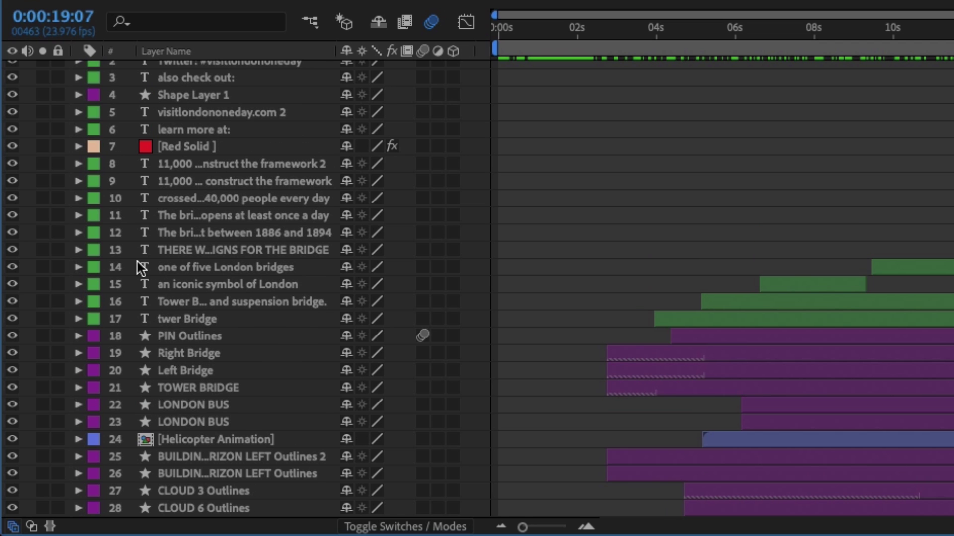
Step: Expand text layer 13 (THERE W...IGNS FOR THE BRIDGE) and examine its Transform and Text properties, including Path Options and More Options
scroll(142, 268, up, 1)
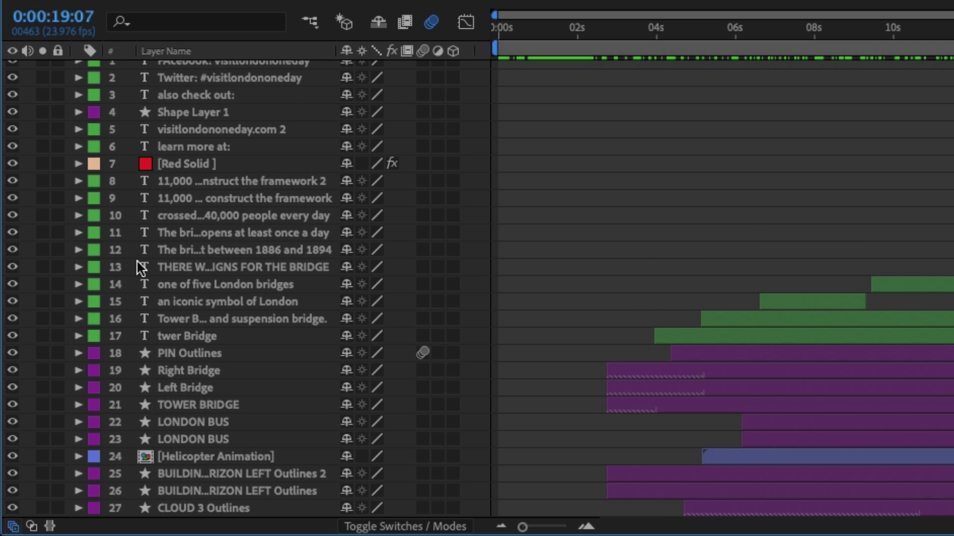
click(212, 269)
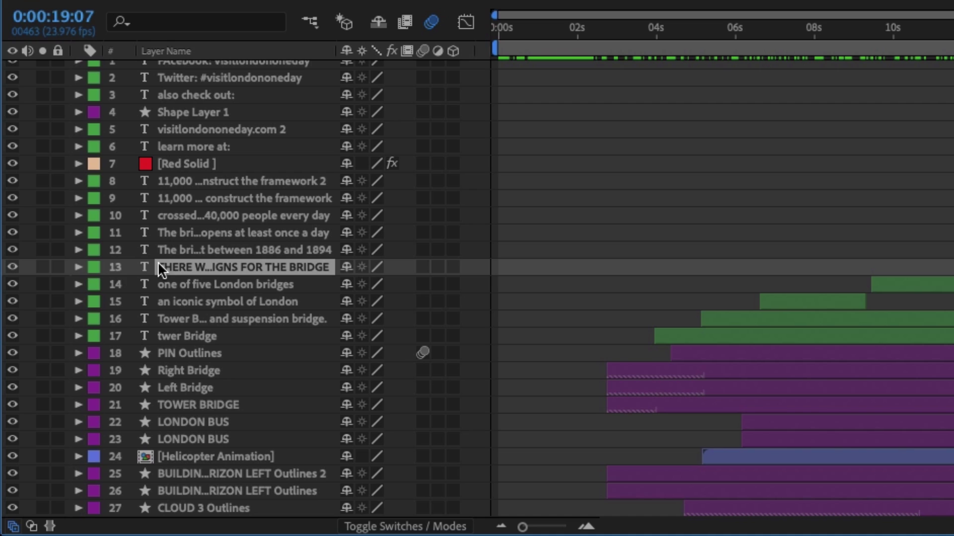
click(77, 267)
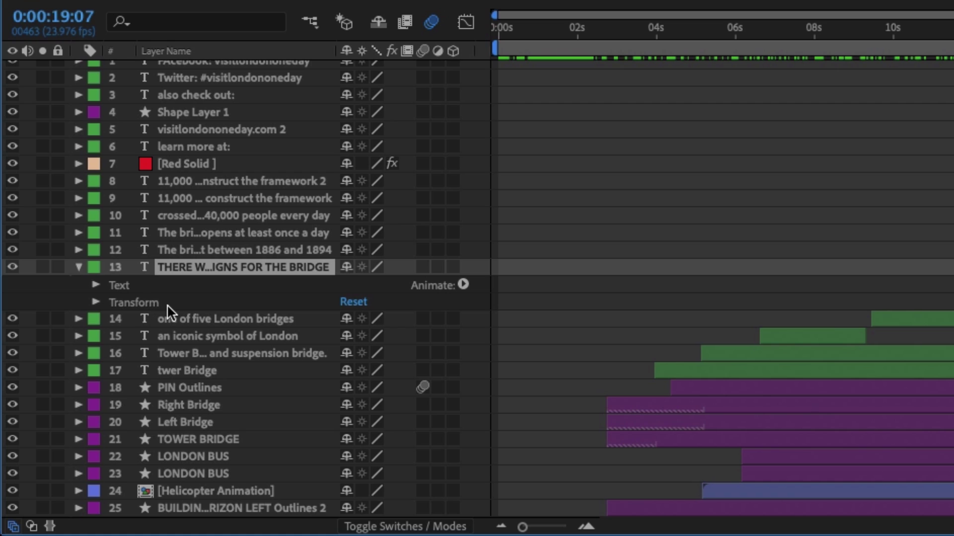
click(96, 302)
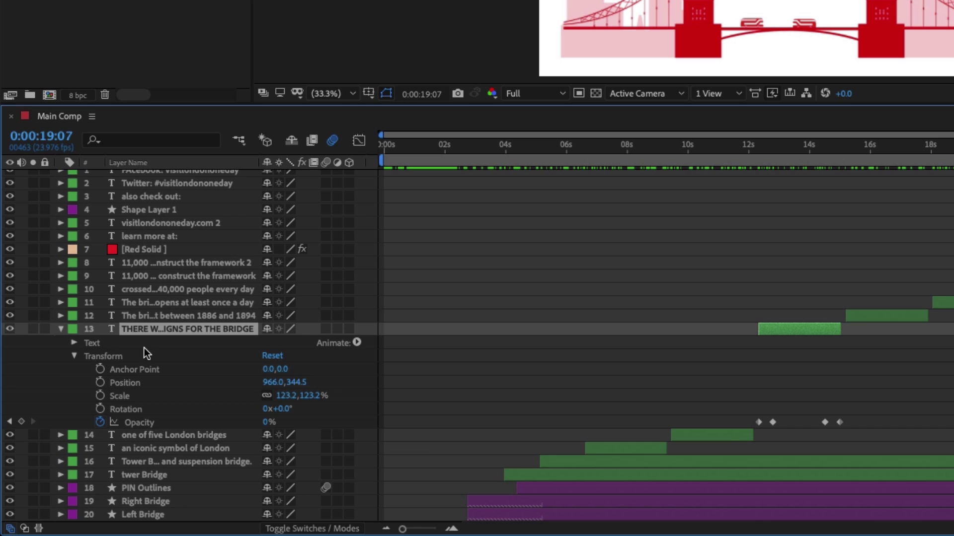
click(74, 343)
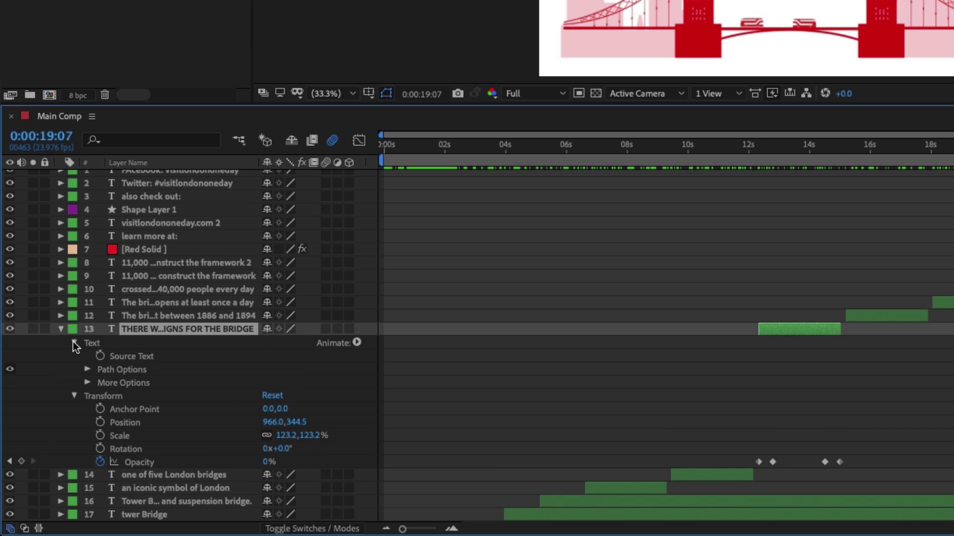
click(87, 382)
click(88, 370)
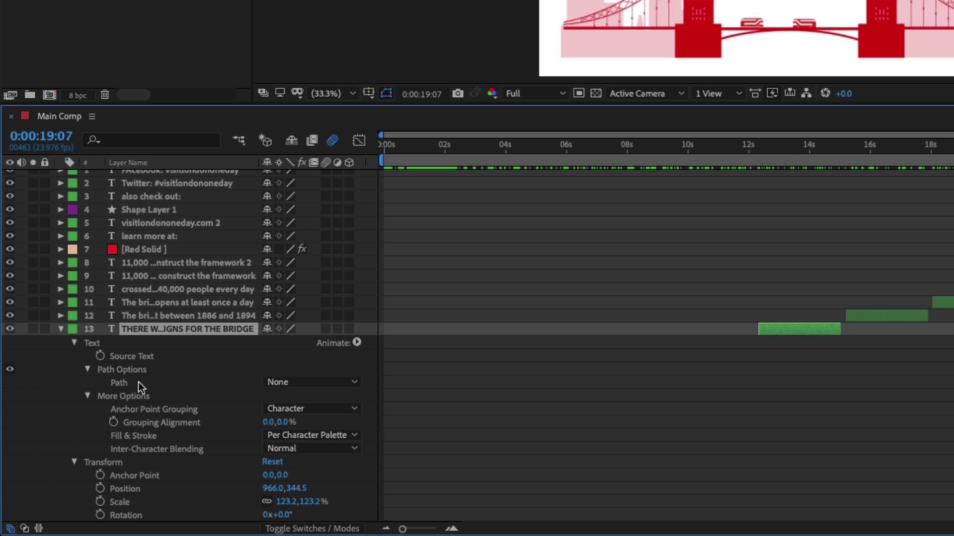
scroll(149, 375, down, 1)
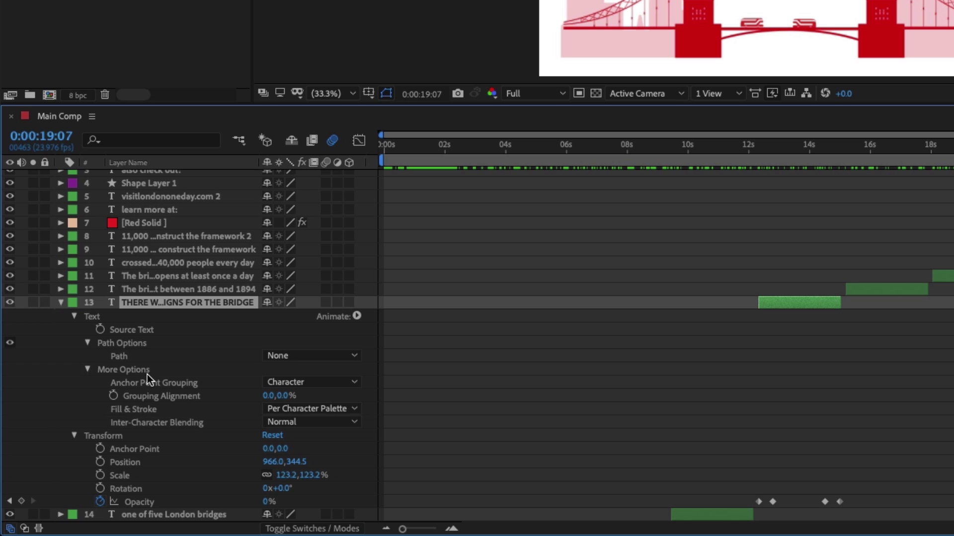
Step: Collapse all properties of text layer 13, toggling the layer open and closed a few times
click(60, 303)
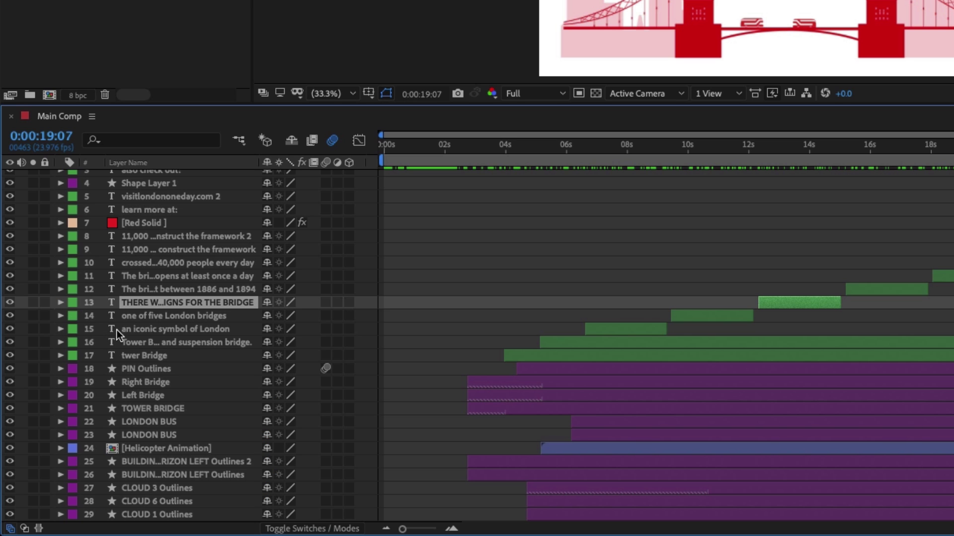
click(60, 302)
click(60, 302)
click(61, 302)
click(61, 302)
click(60, 302)
click(60, 302)
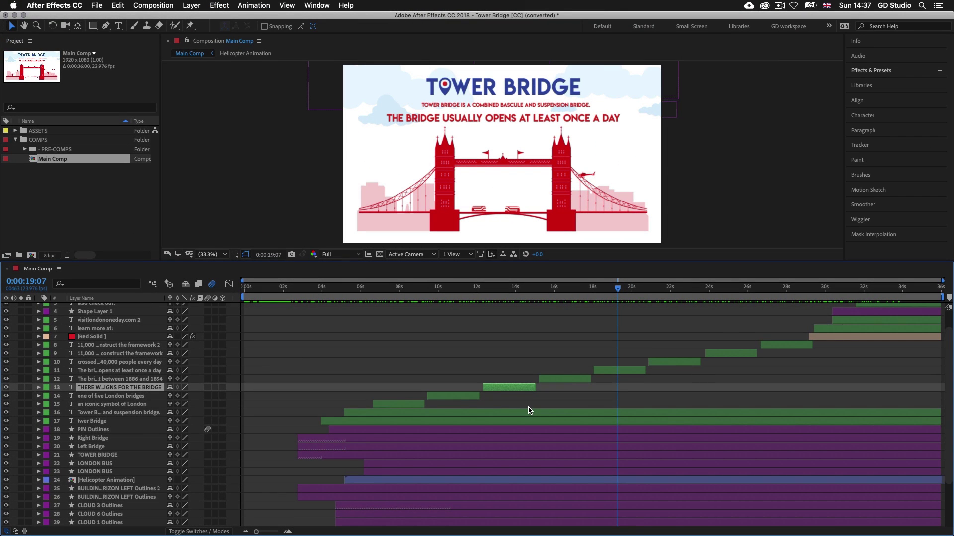
Step: Enlarge the Composition panel until the comp displays at 56.8%, and scrub the current time back to 0:00:12:02
scroll(530, 410, up, 3)
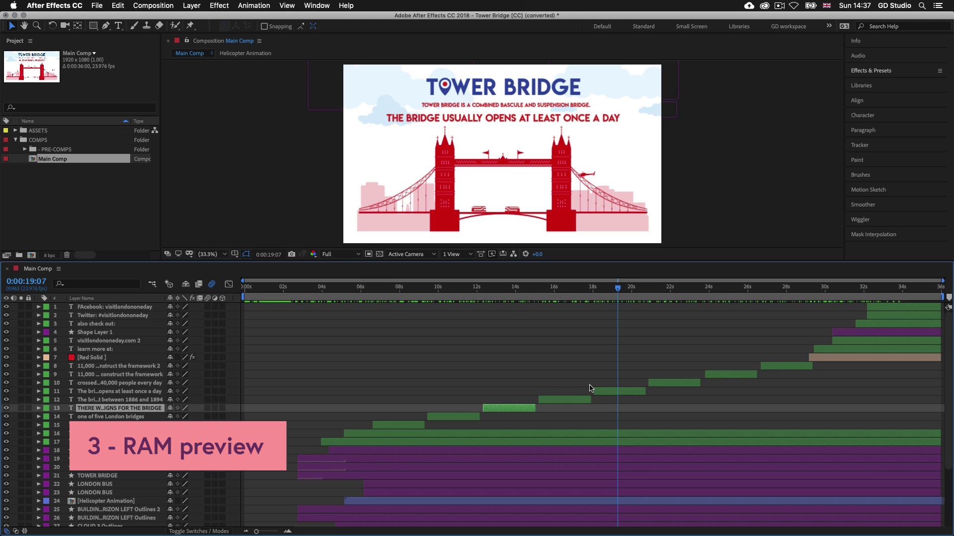
drag(616, 289, 587, 293)
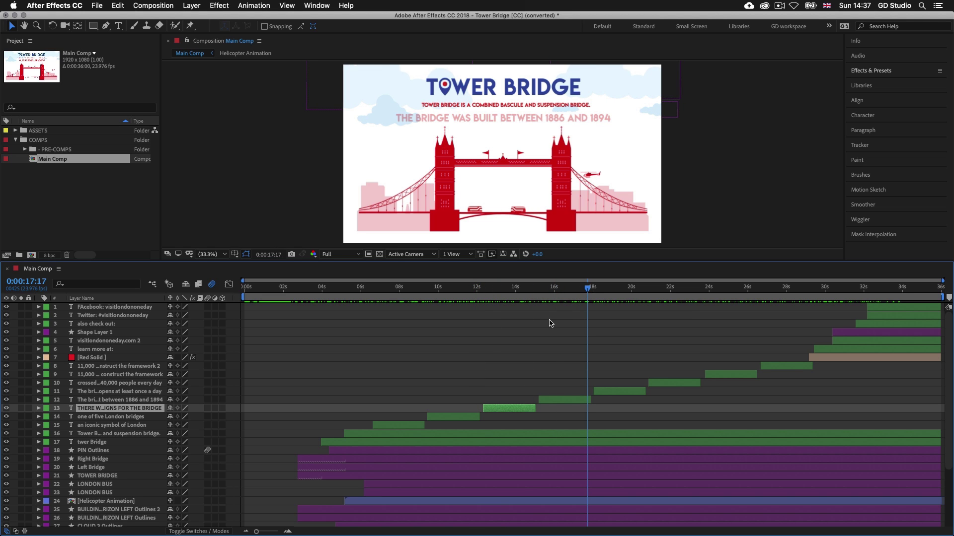
drag(556, 263, 554, 340)
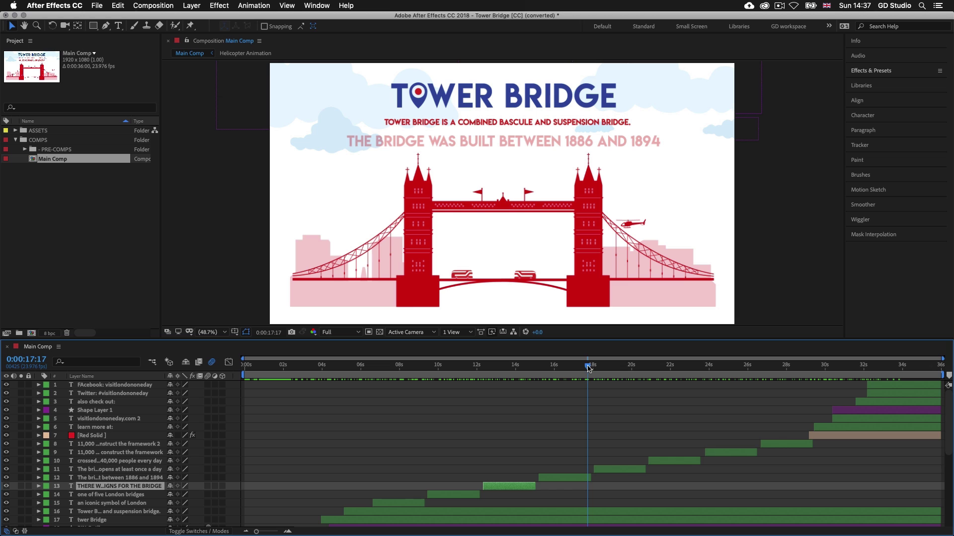
drag(588, 367, 478, 367)
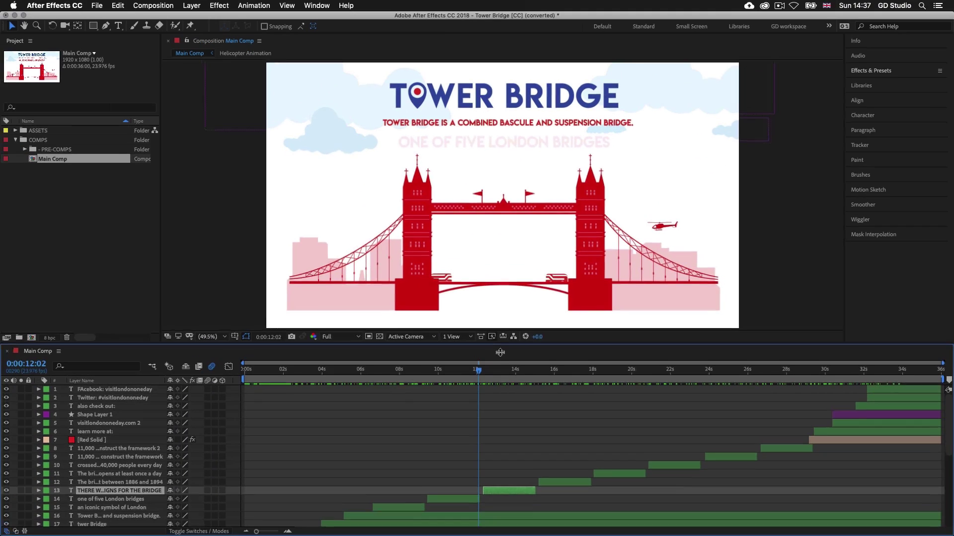
drag(499, 352, 500, 382)
scroll(564, 460, down, 3)
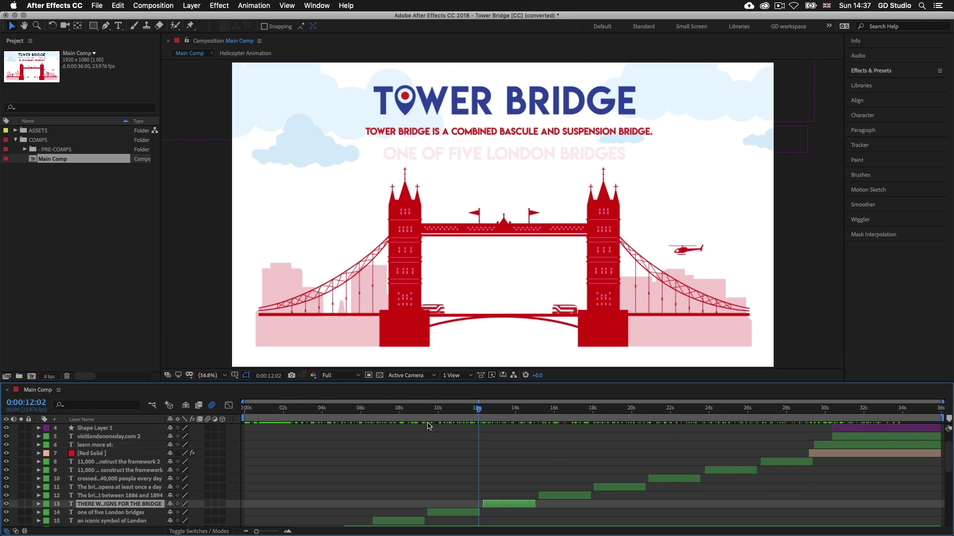
Step: Run a RAM preview of Main Comp from the start of the timeline, stopping and restarting playback
drag(480, 411, 237, 408)
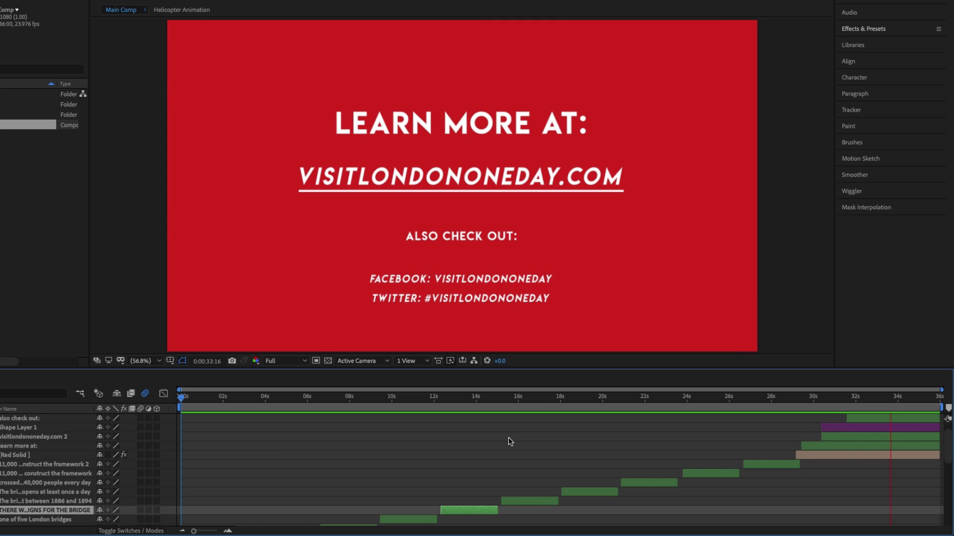
key(space)
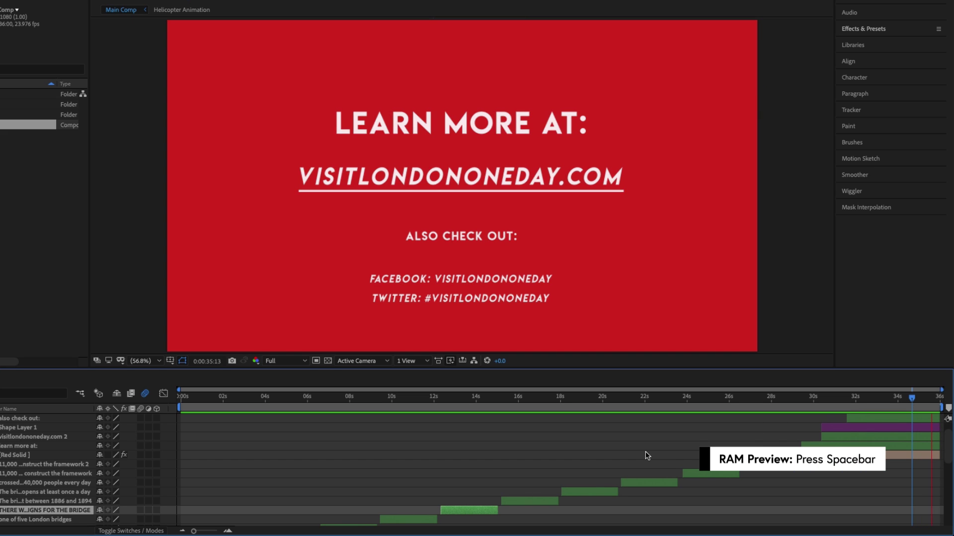
key(space)
key(space)
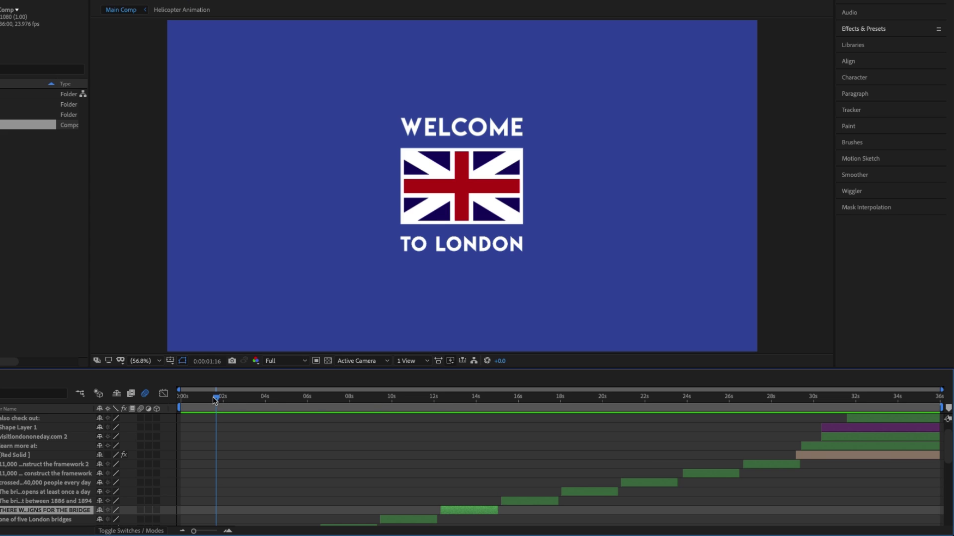
key(space)
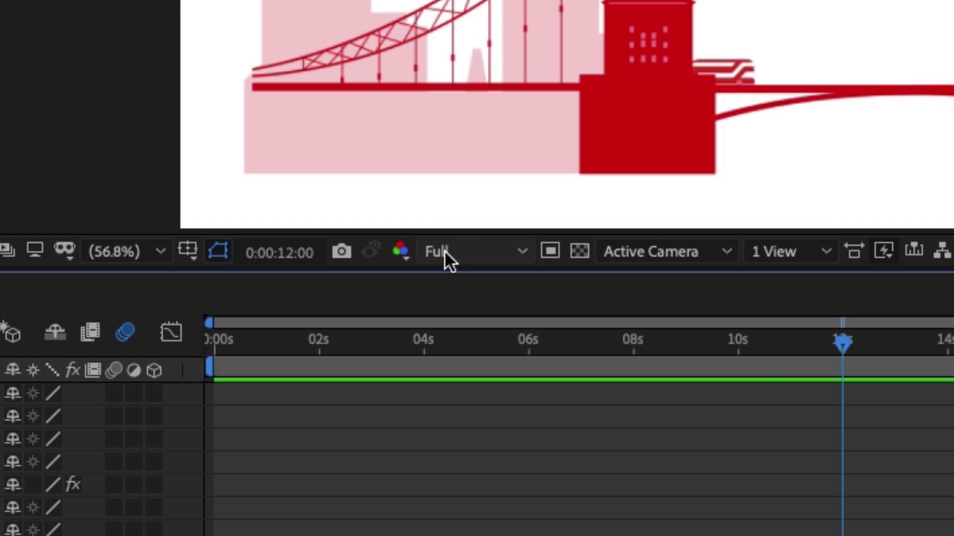
Step: Try the lower preview resolutions Half, Third and Quarter for the composition view
click(525, 251)
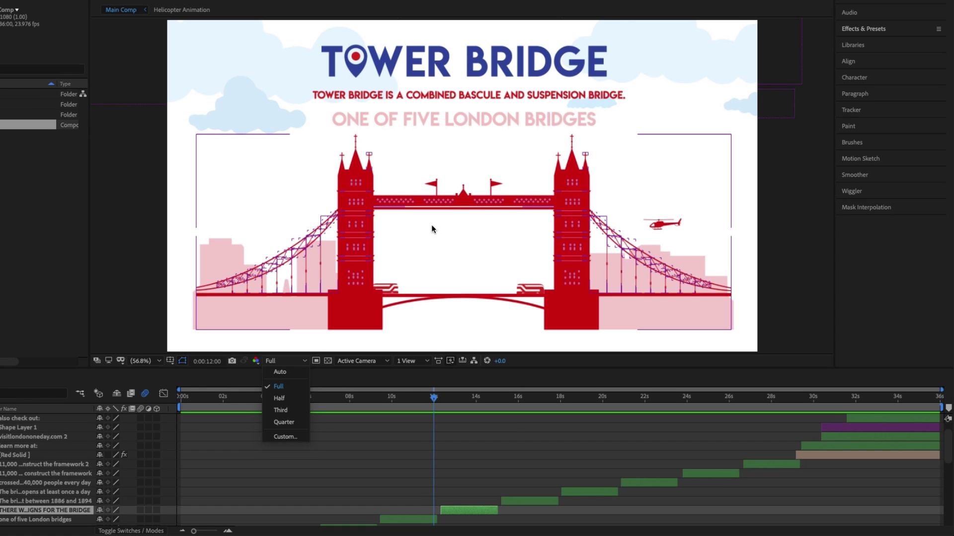
click(286, 399)
click(304, 361)
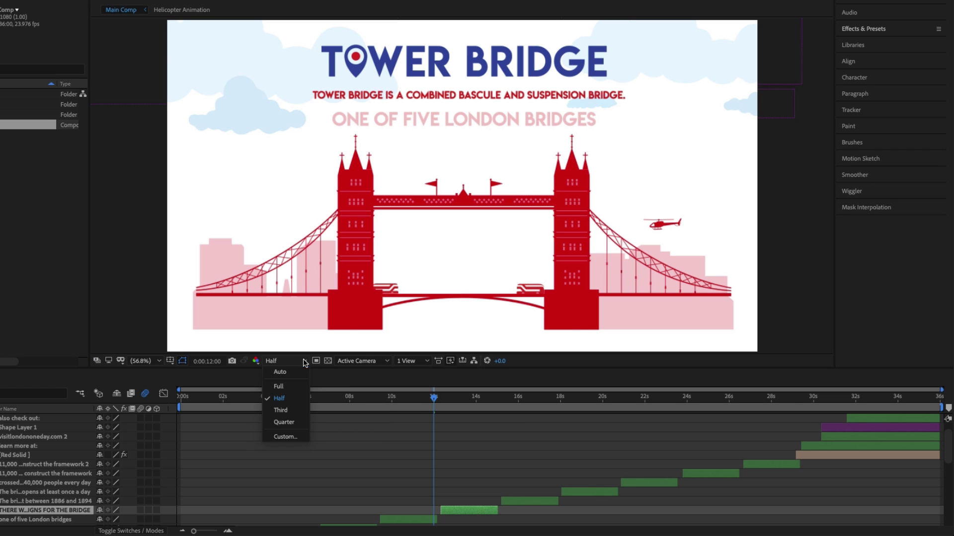
click(284, 410)
click(304, 363)
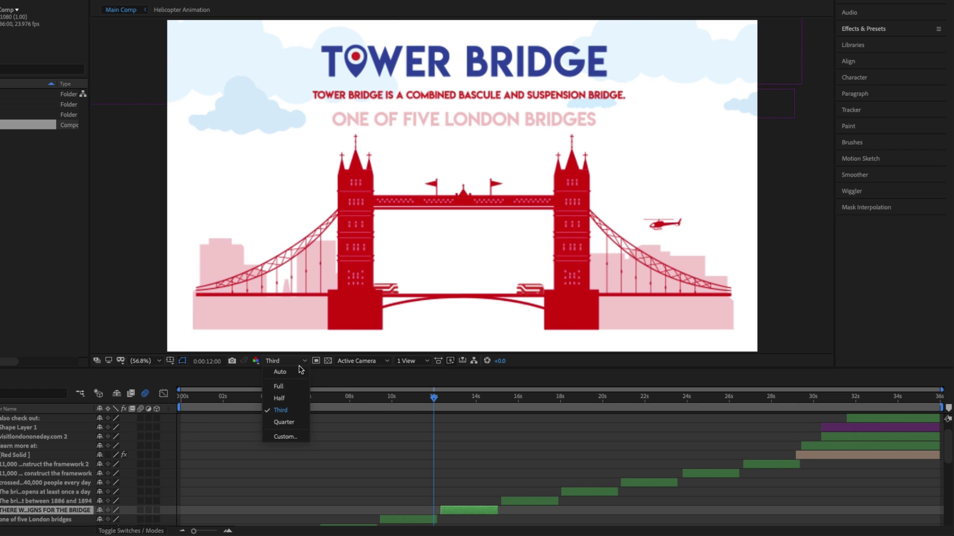
click(284, 423)
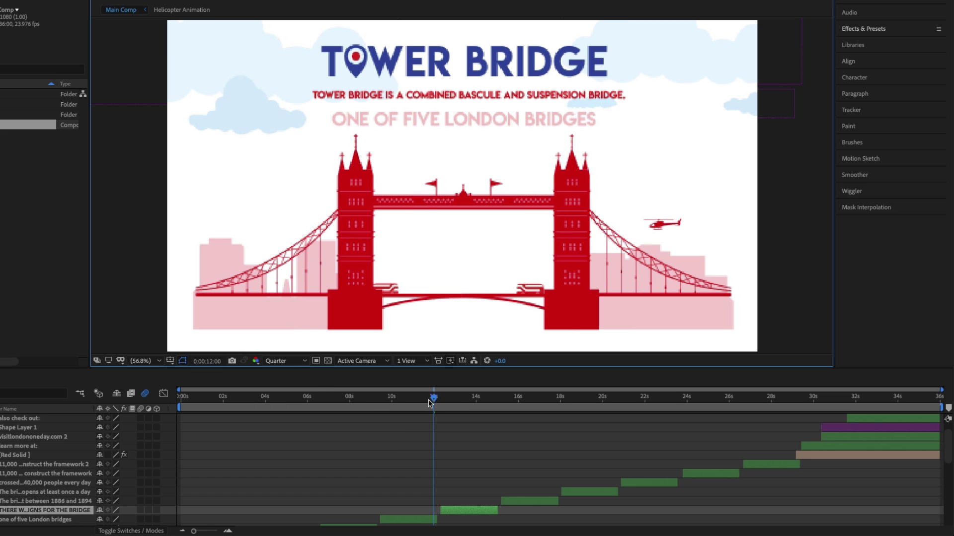
Step: Preview the composition from the beginning at Quarter resolution, and return the preview resolution to Full
drag(432, 401, 175, 400)
key(space)
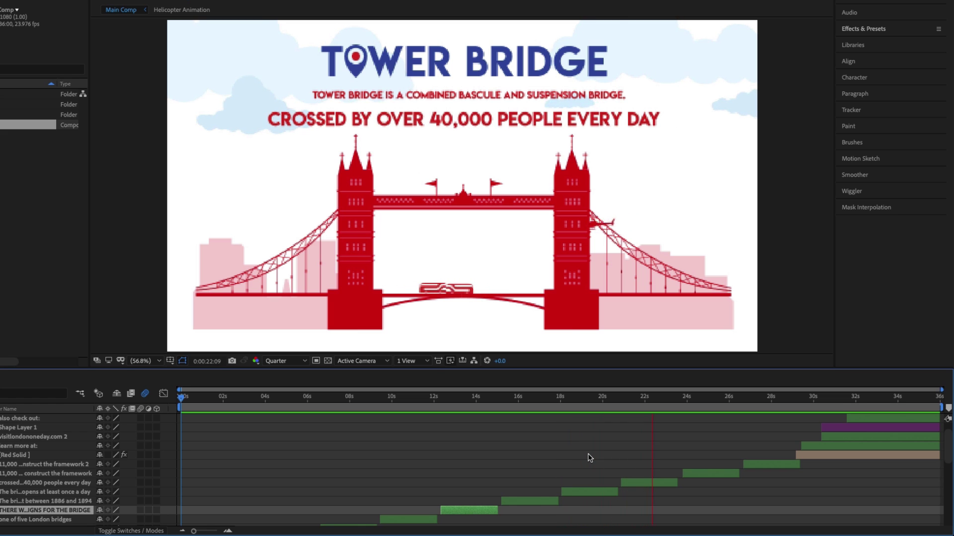
key(space)
click(298, 361)
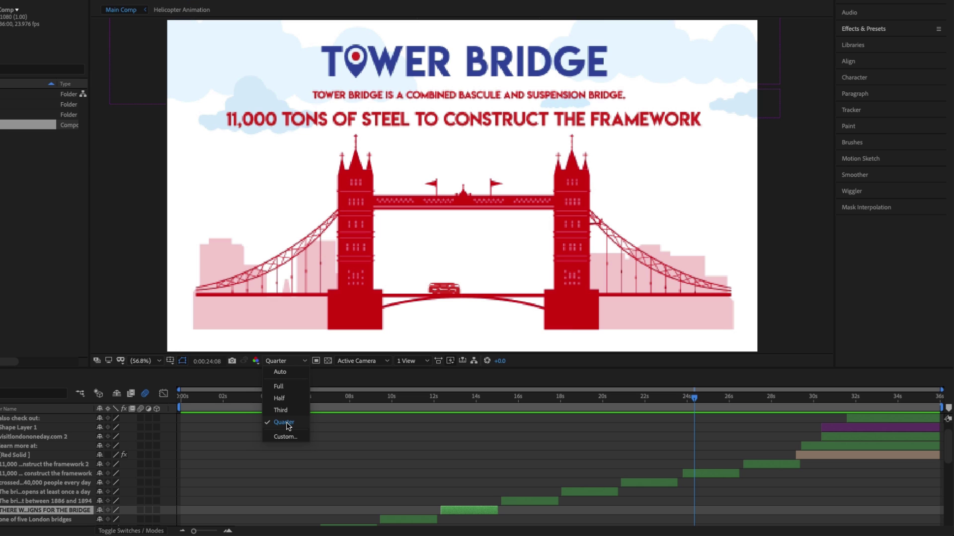
click(292, 387)
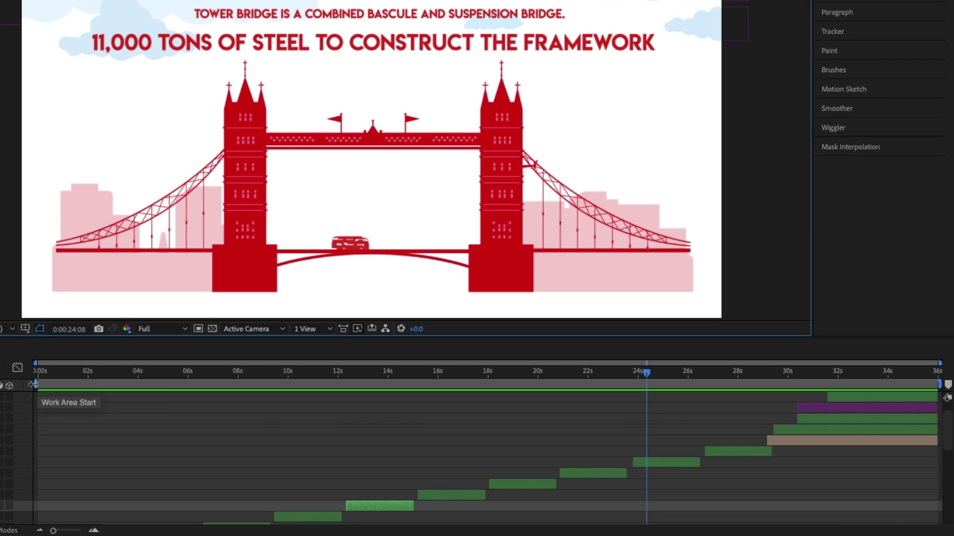
Step: Limit the work area to about 10 s to 16 s and play a RAM preview of that range
drag(33, 384, 283, 388)
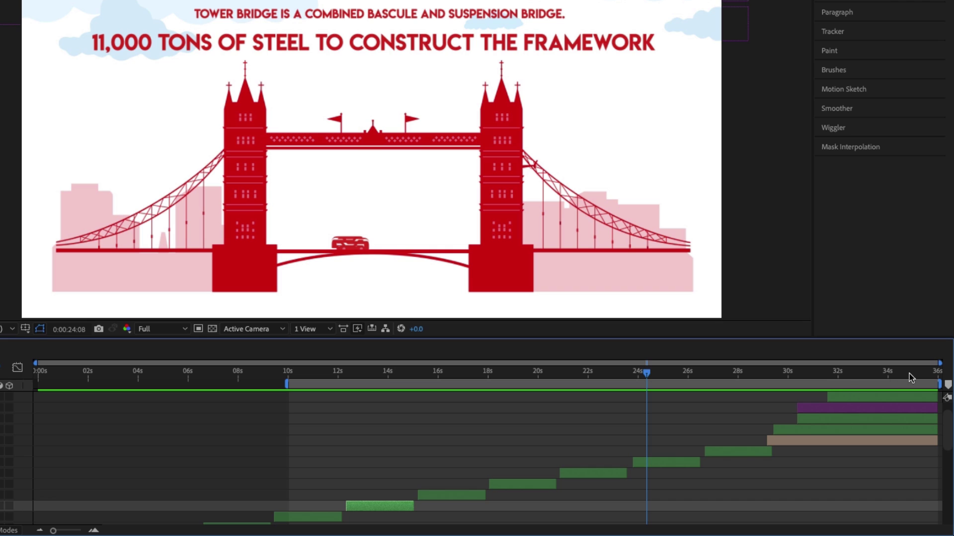
drag(940, 384, 441, 381)
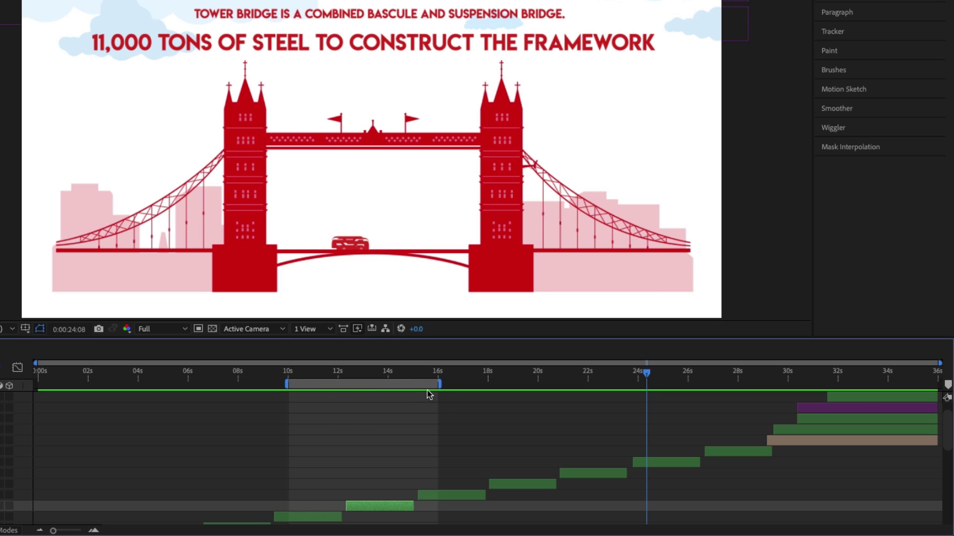
drag(647, 376, 410, 376)
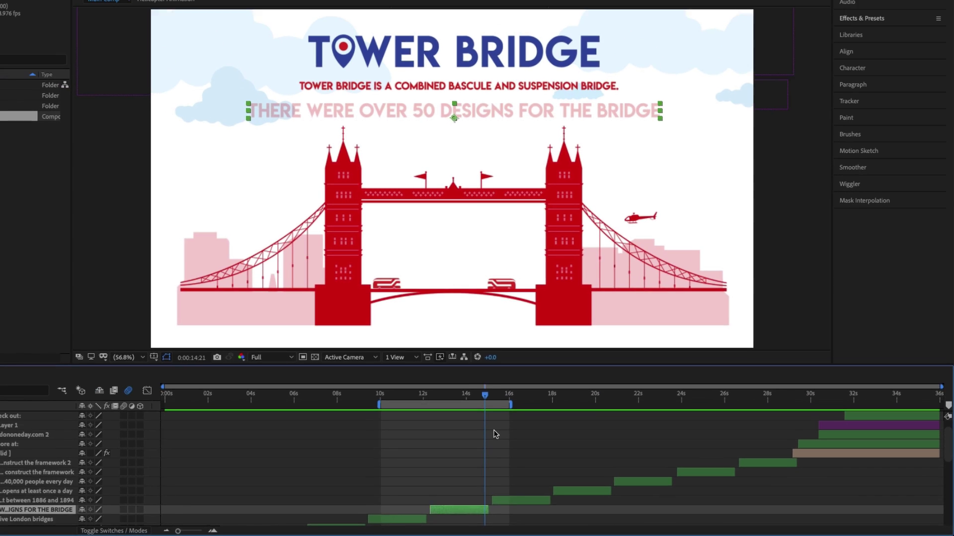
key(space)
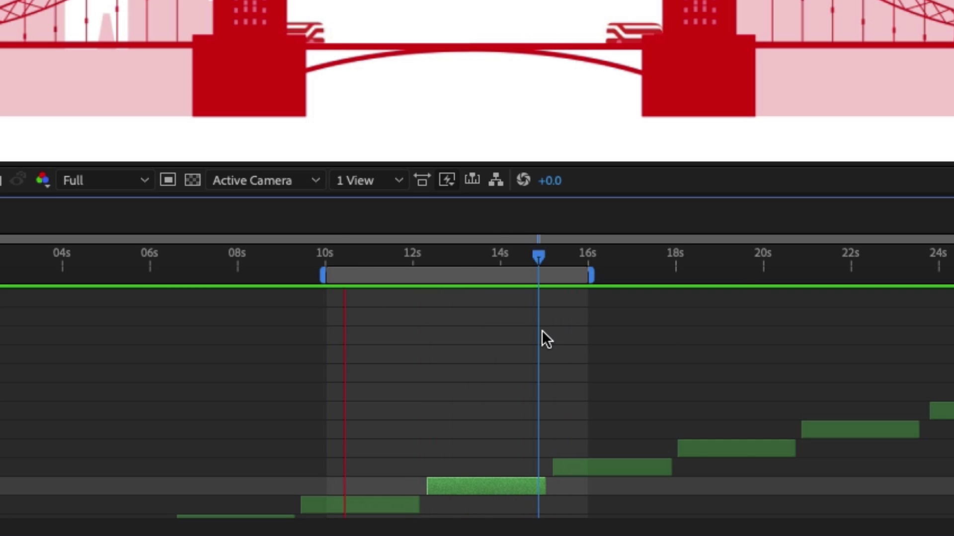
key(space)
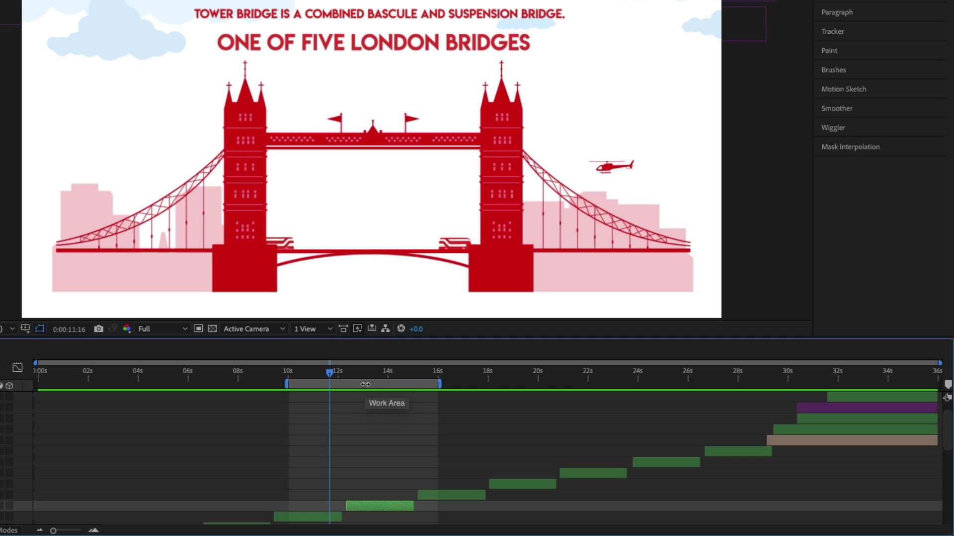
Step: Shift the work area to start at about 18 s, extend its end to about 31 s, and shift it back to about 10 s, keeping Full resolution
drag(365, 385, 562, 380)
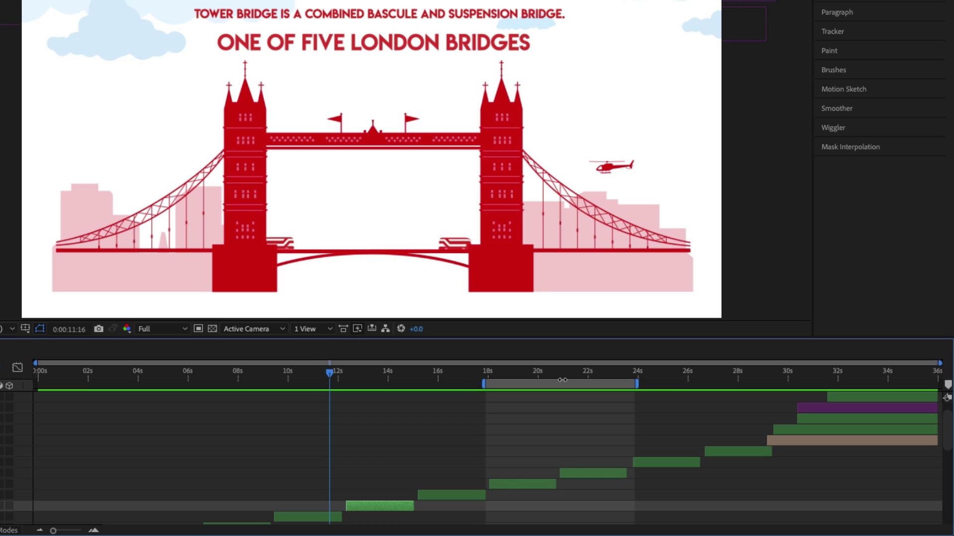
drag(639, 383, 818, 379)
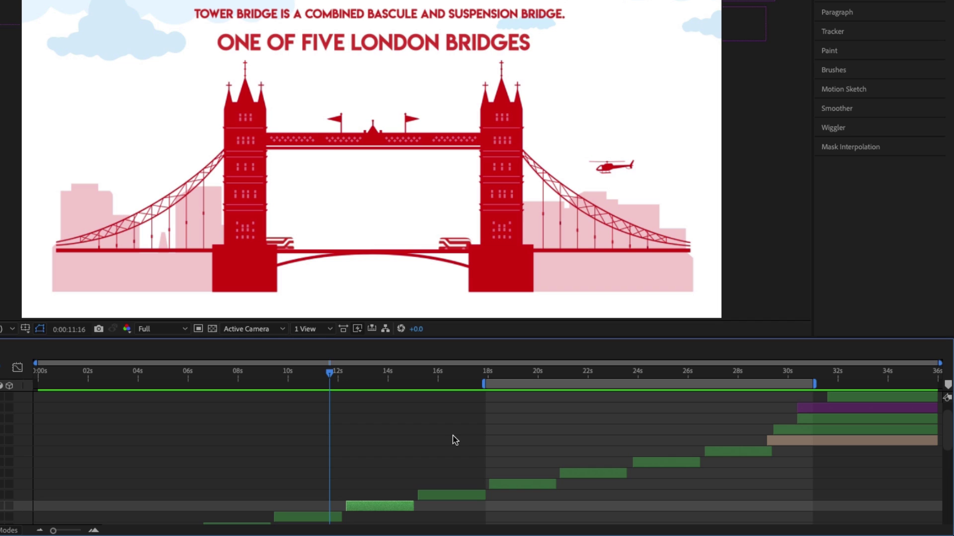
drag(569, 385, 388, 387)
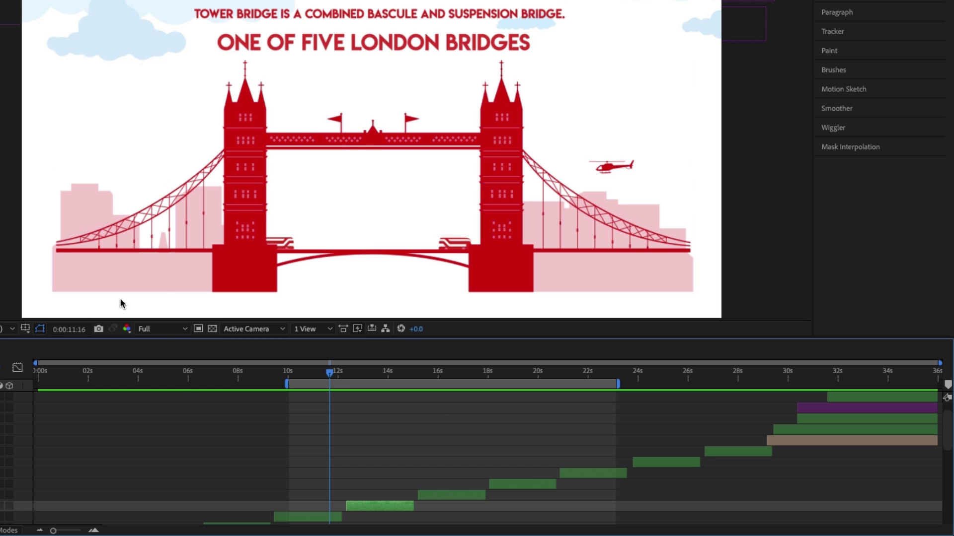
click(162, 329)
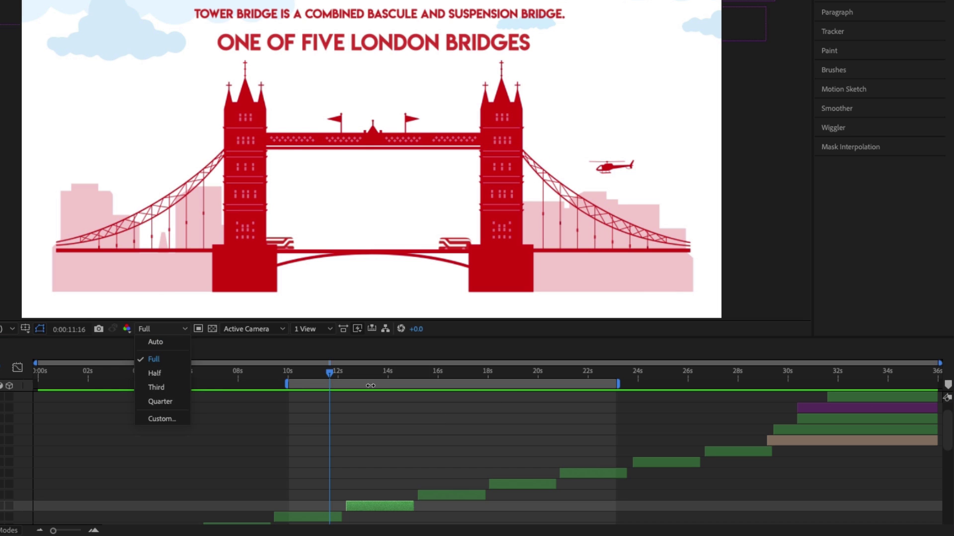
click(155, 359)
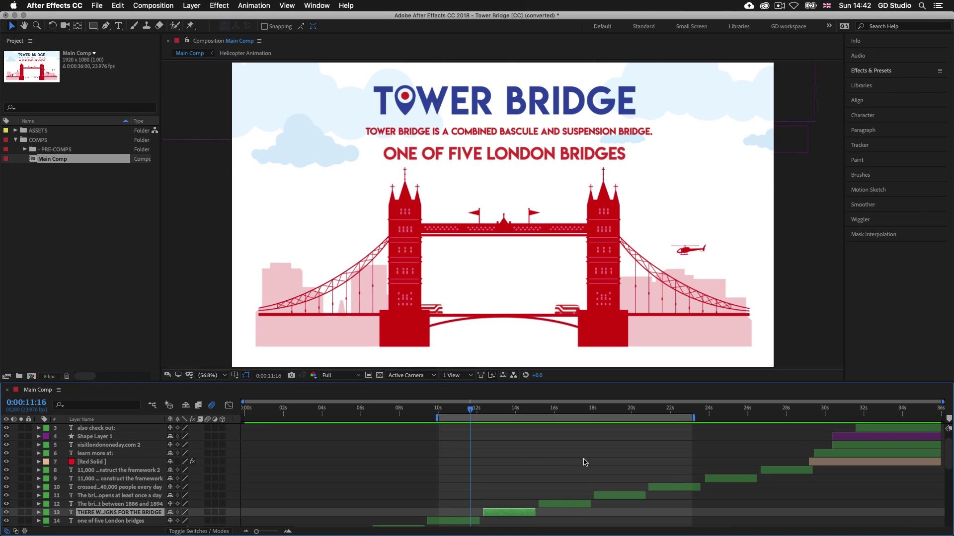